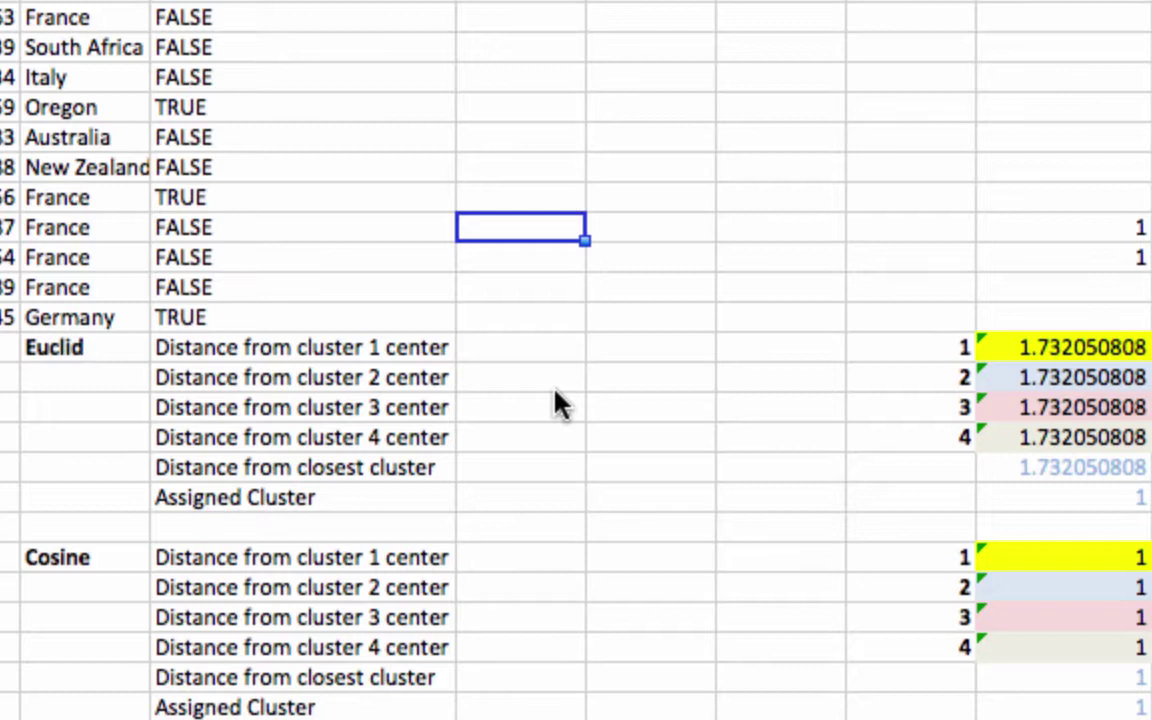
- Examine the Euclid and Cosine distance row labels and the four cluster columns H to K on the comparison sheet
{"action": "left_click_drag", "start_coordinate": [319, 347], "coordinate": [323, 467]}
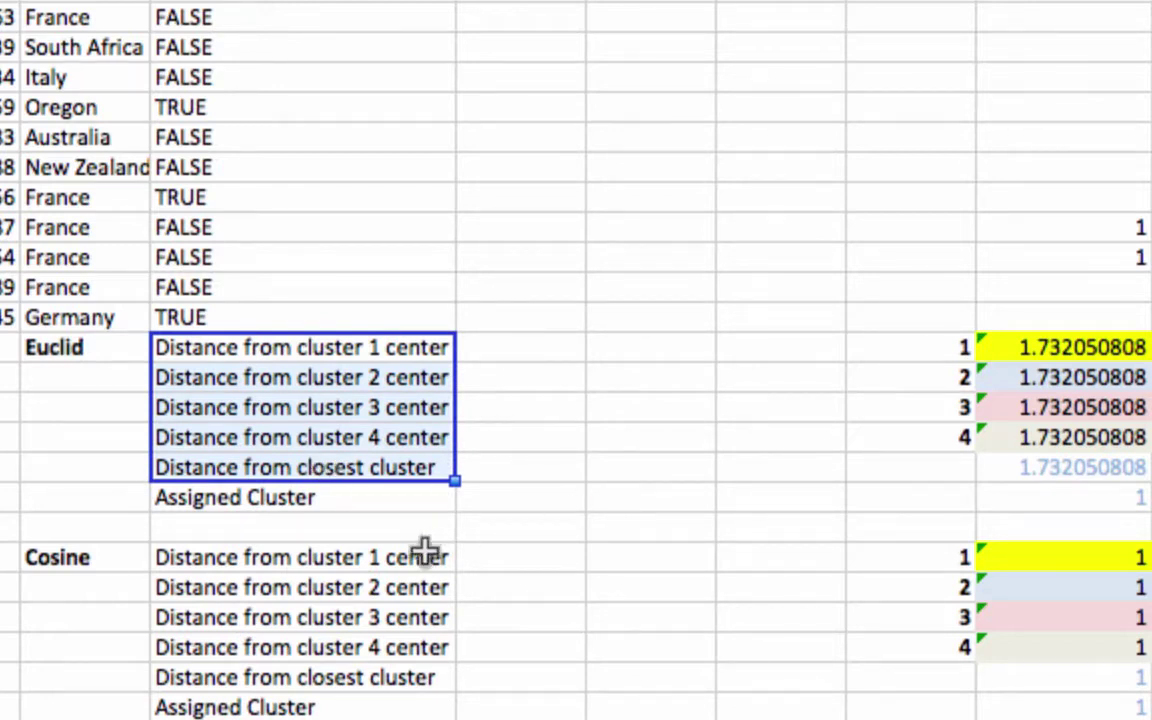
{"action": "left_click", "coordinate": [352, 585]}
{"action": "left_click_drag", "start_coordinate": [316, 549], "coordinate": [320, 677]}
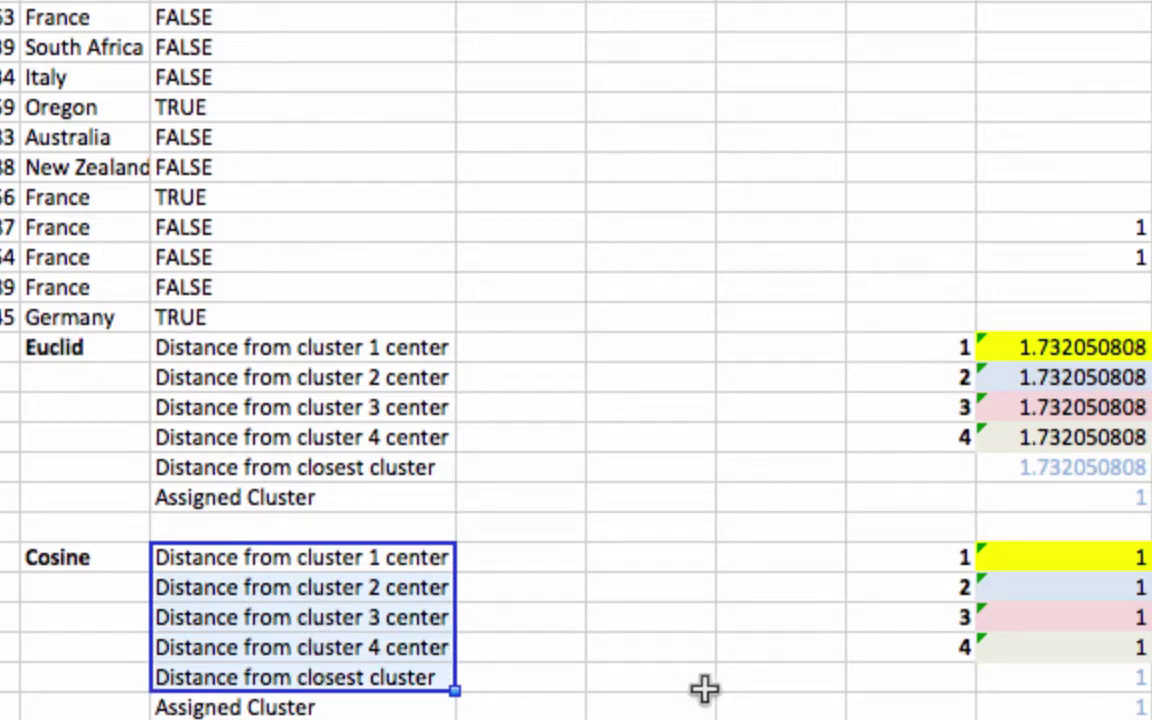
{"action": "scroll", "coordinate": [705, 688], "scroll_direction": "up", "scroll_amount": 10}
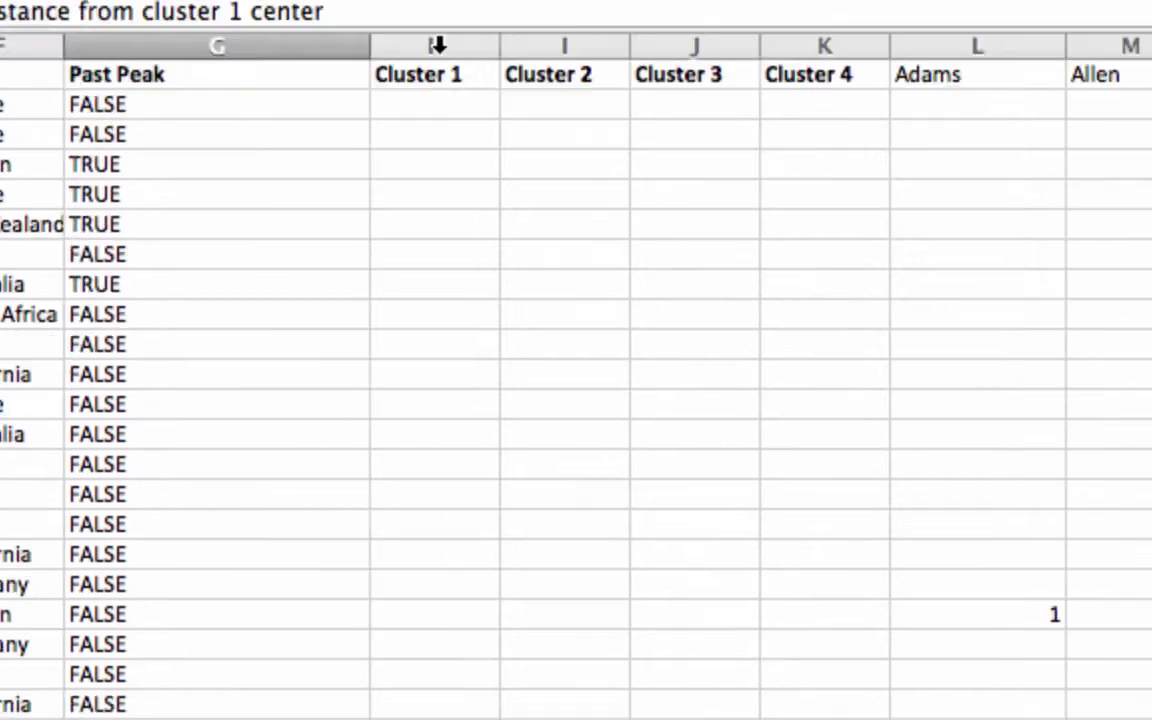
{"action": "left_click", "coordinate": [442, 44]}
{"action": "left_click_drag", "start_coordinate": [497, 38], "coordinate": [825, 41]}
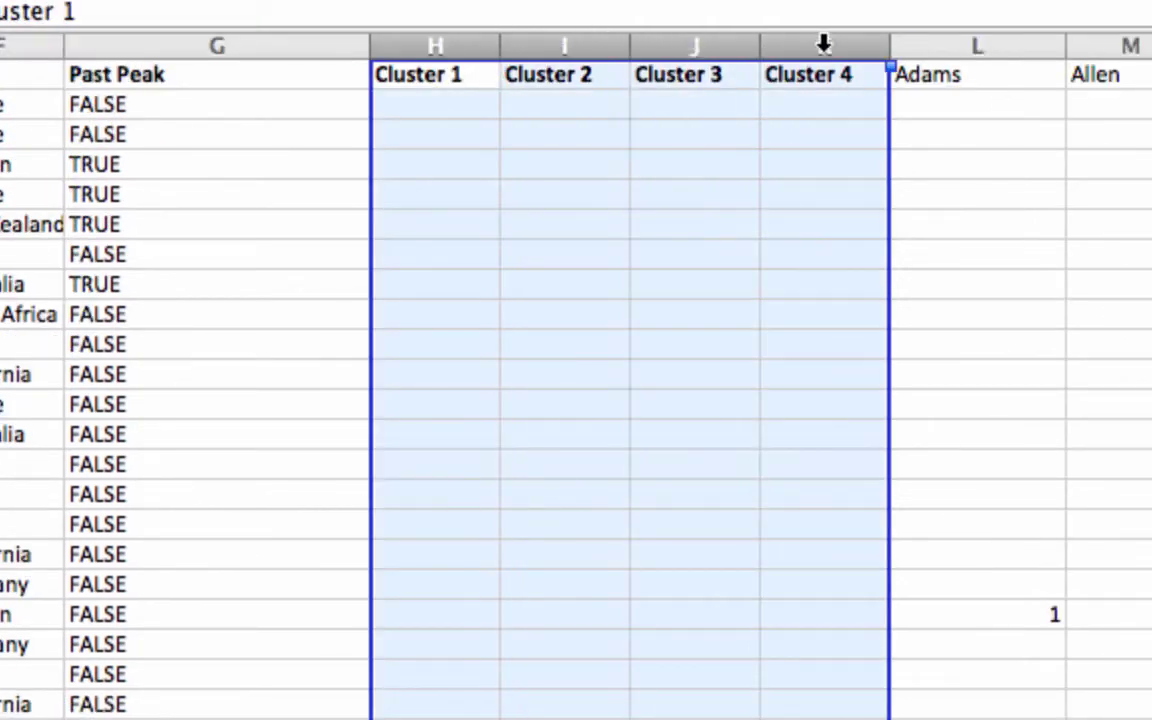
{"action": "scroll", "coordinate": [522, 309], "scroll_direction": "down", "scroll_amount": 10}
{"action": "scroll", "coordinate": [522, 309], "scroll_direction": "up", "scroll_amount": 2}
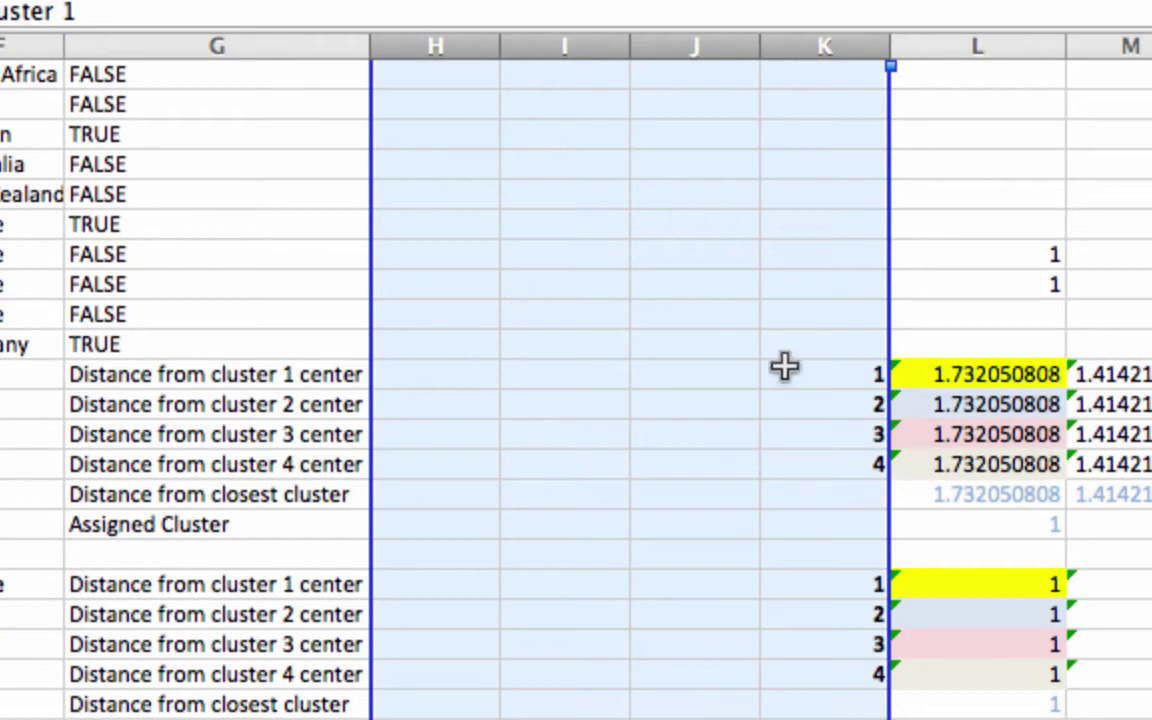
{"action": "scroll", "coordinate": [638, 524], "scroll_direction": "up", "scroll_amount": 3}
{"action": "left_click", "coordinate": [535, 463]}
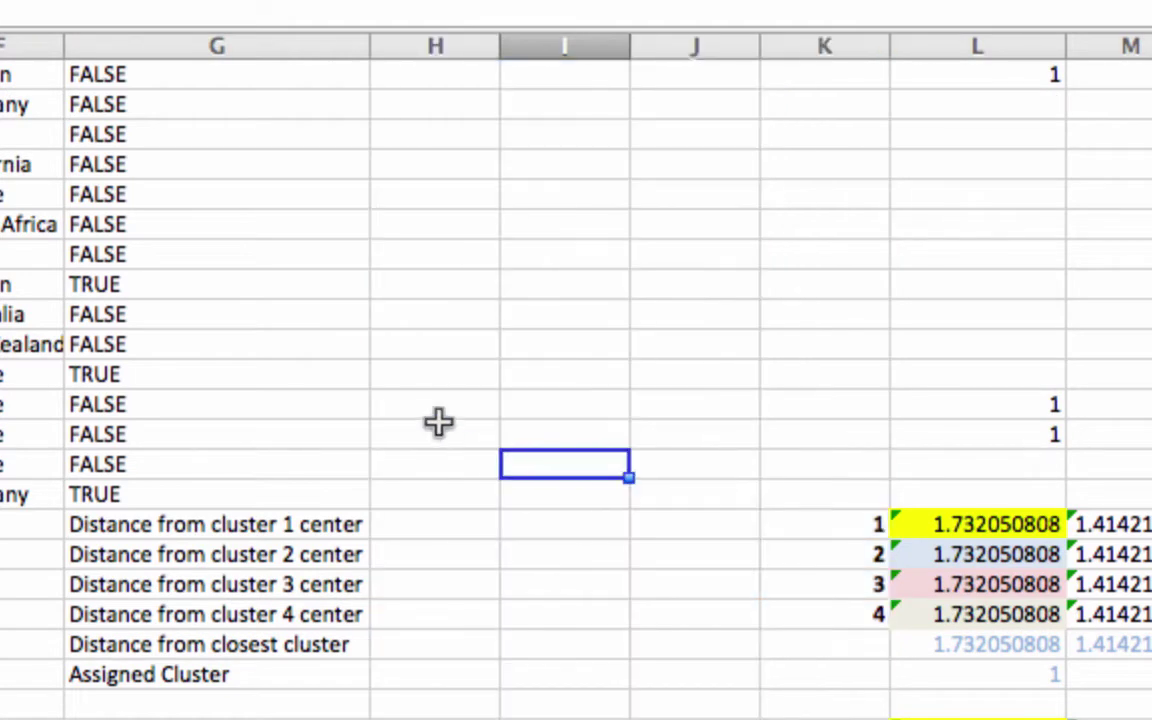
- Enter 1 for Cluster 1 in H31 and H30 and select rows 30 and 31 to compare them with column L
{"action": "left_click", "coordinate": [422, 435]}
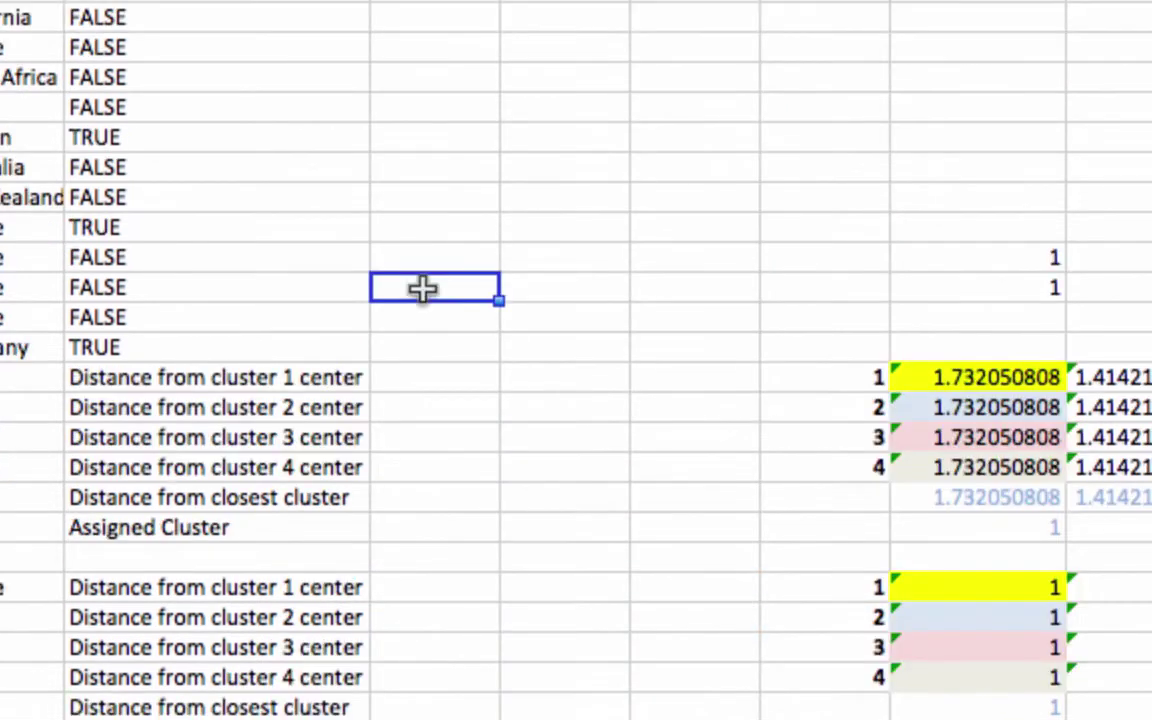
{"action": "type", "text": "1"}
{"action": "key", "text": "shift+Return"}
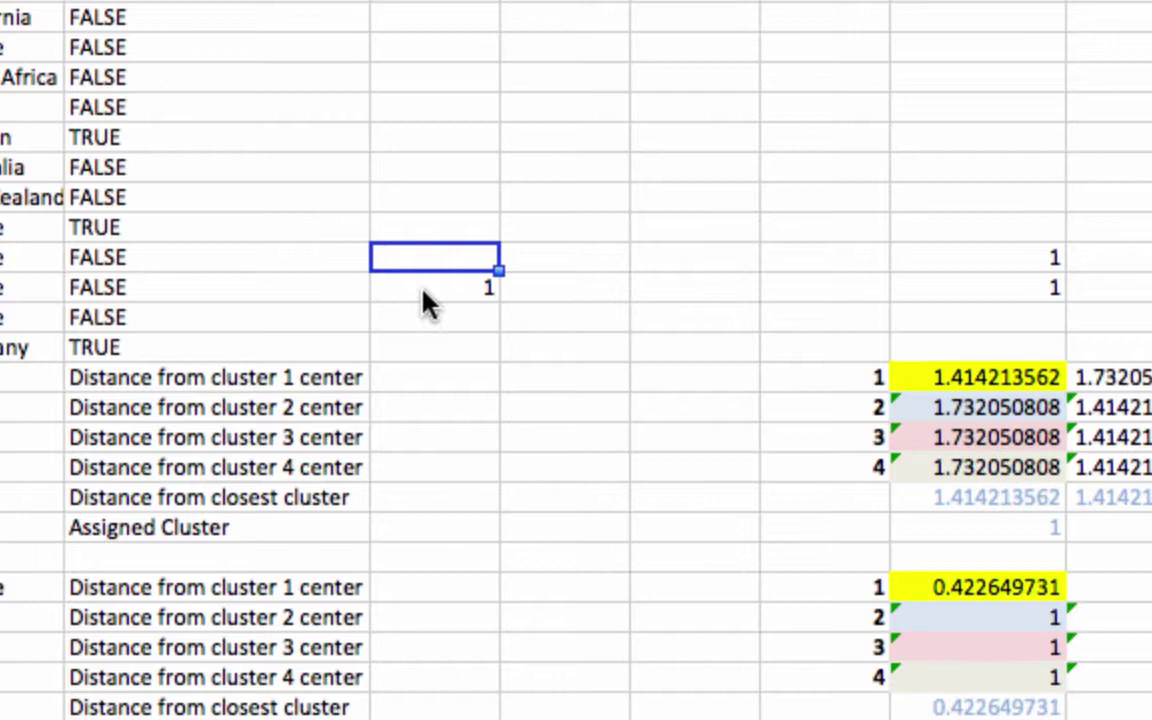
{"action": "type", "text": "1"}
{"action": "key", "text": "shift+Return"}
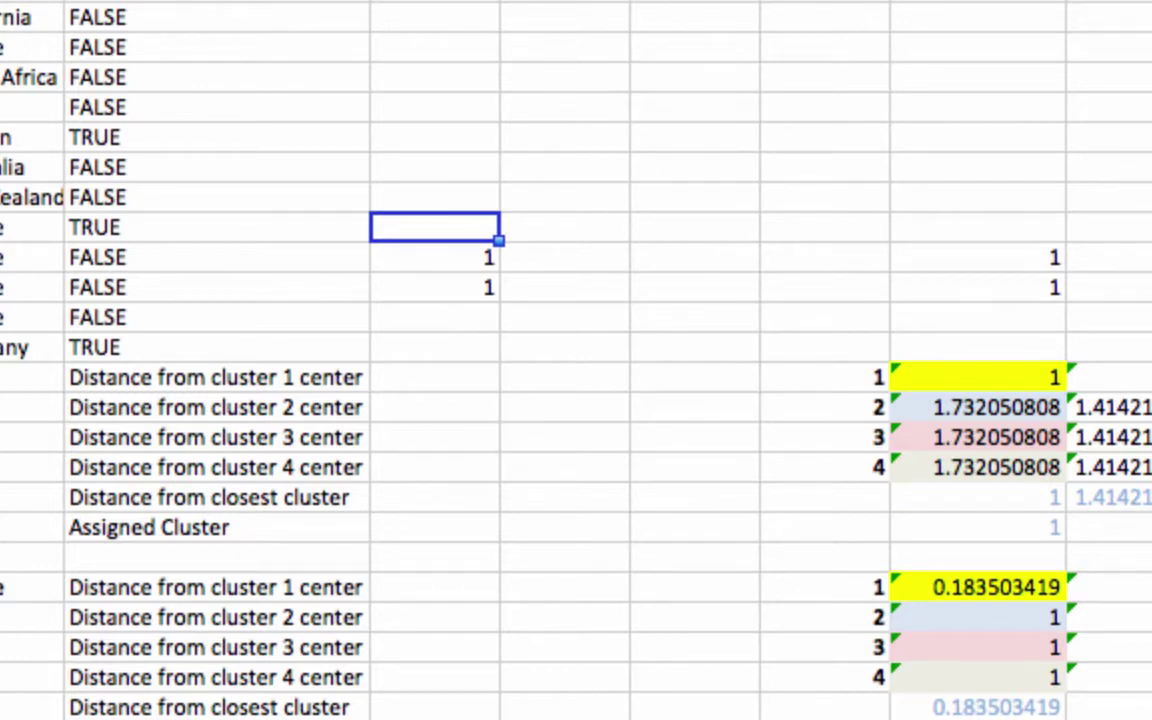
{"action": "key", "text": "shift+space"}
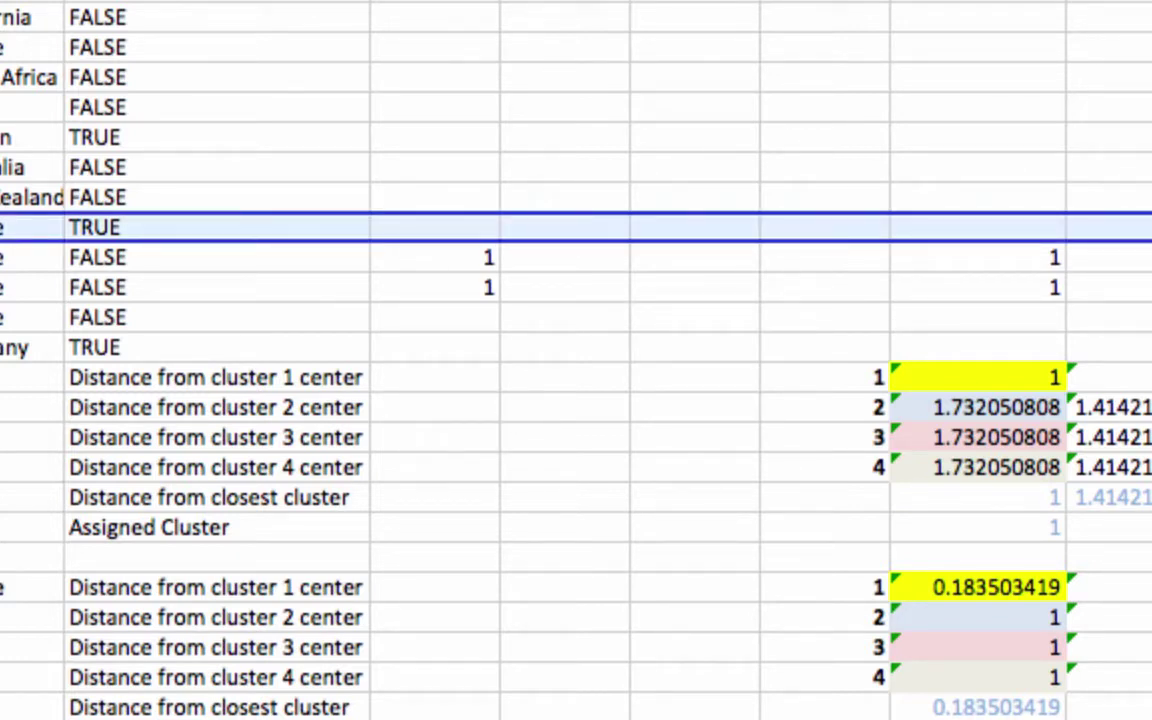
{"action": "key", "text": "Down"}
{"action": "key", "text": "shift+space"}
{"action": "key", "text": "shift+Down"}
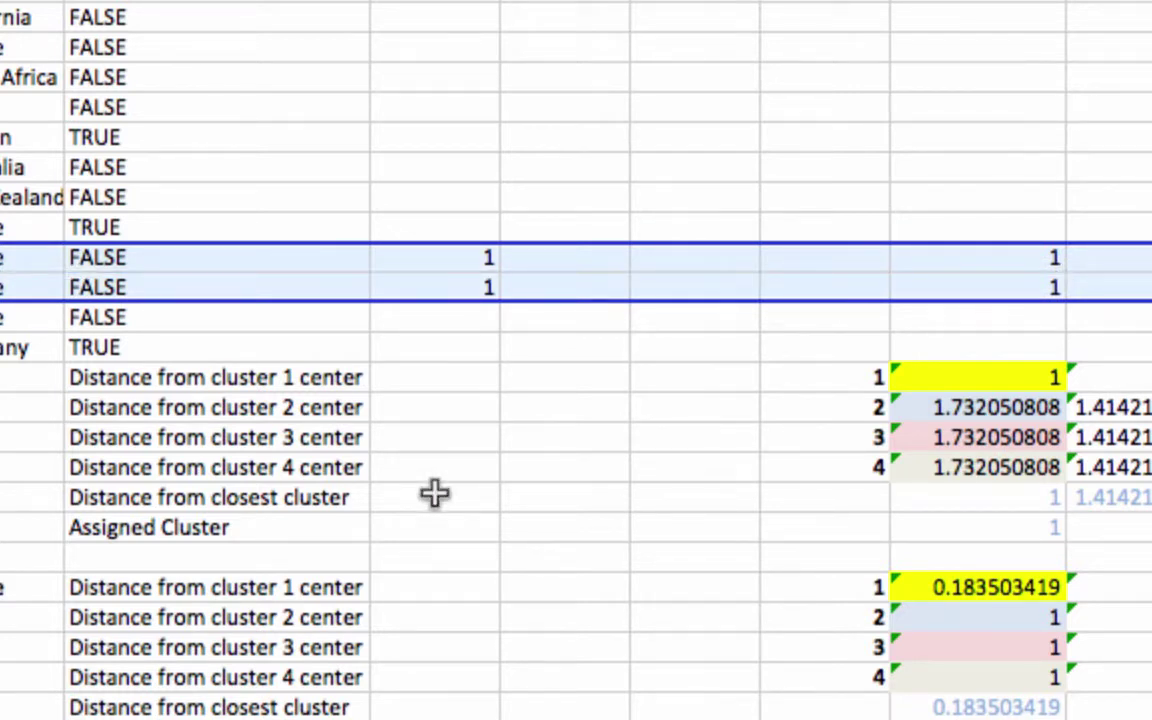
- Enter 1 for Cluster 1 in H19 to match the customer's entry in L19, and check column L's Euclid and Cosine distances
{"action": "scroll", "coordinate": [435, 491], "scroll_direction": "up", "scroll_amount": 15}
{"action": "scroll", "coordinate": [830, 473], "scroll_direction": "right", "scroll_amount": 1}
{"action": "left_click", "coordinate": [933, 566]}
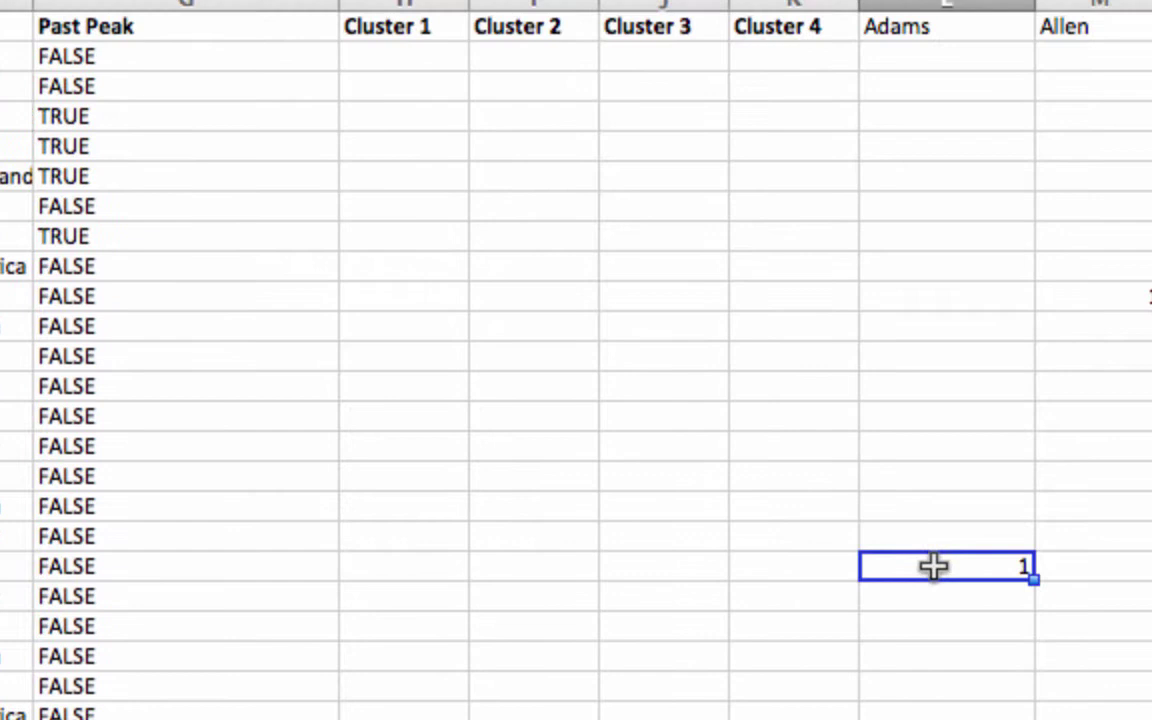
{"action": "key", "text": "Left"}
{"action": "key", "text": "Left"}
{"action": "key", "text": "Left"}
{"action": "key", "text": "Left"}
{"action": "type", "text": "1"}
{"action": "key", "text": "Tab"}
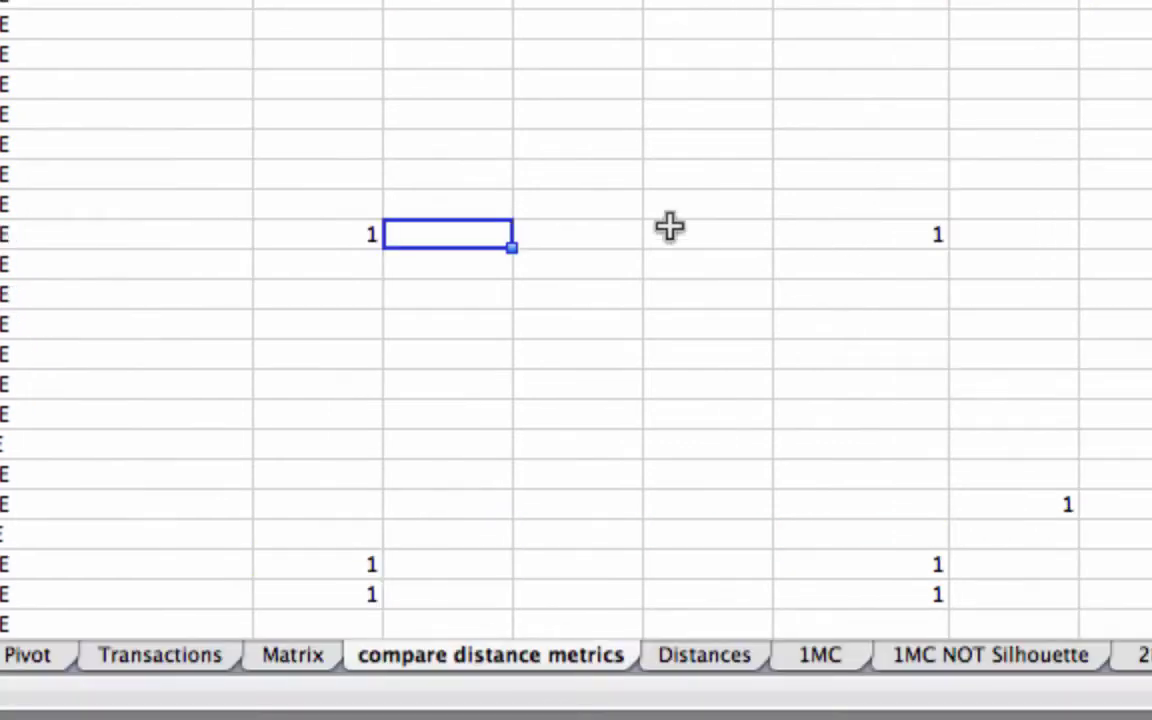
{"action": "scroll", "coordinate": [636, 213], "scroll_direction": "down", "scroll_amount": 5}
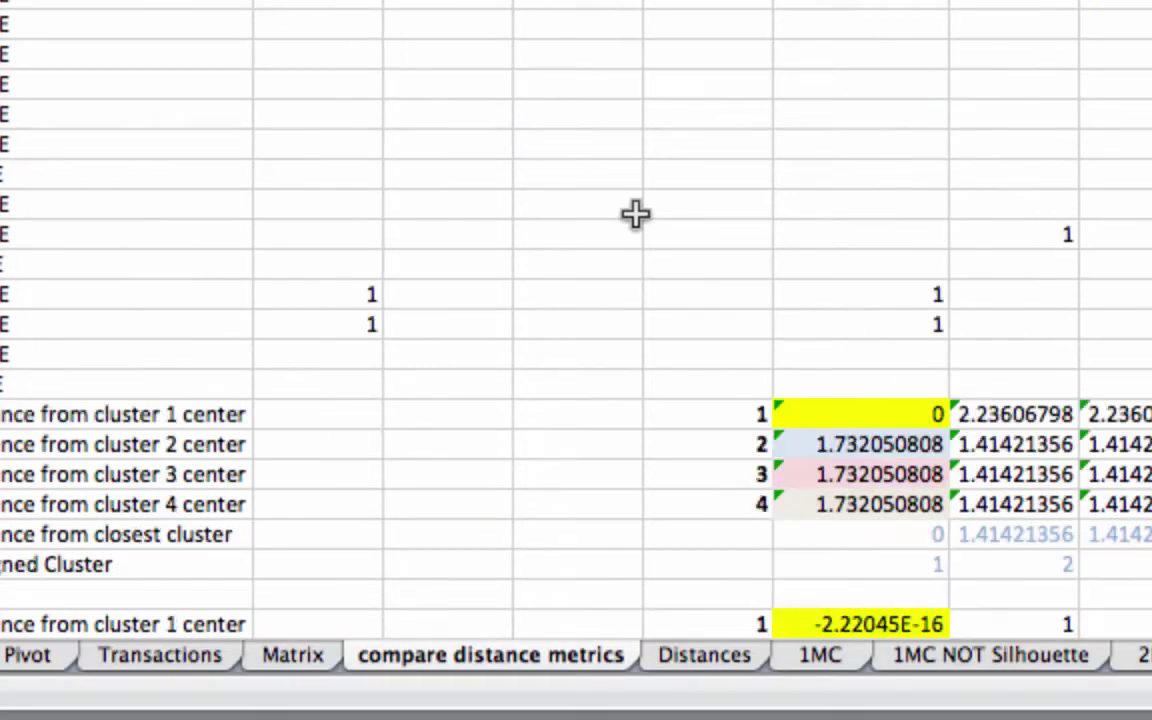
{"action": "scroll", "coordinate": [636, 213], "scroll_direction": "down", "scroll_amount": 3}
{"action": "scroll", "coordinate": [636, 213], "scroll_direction": "down", "scroll_amount": 1}
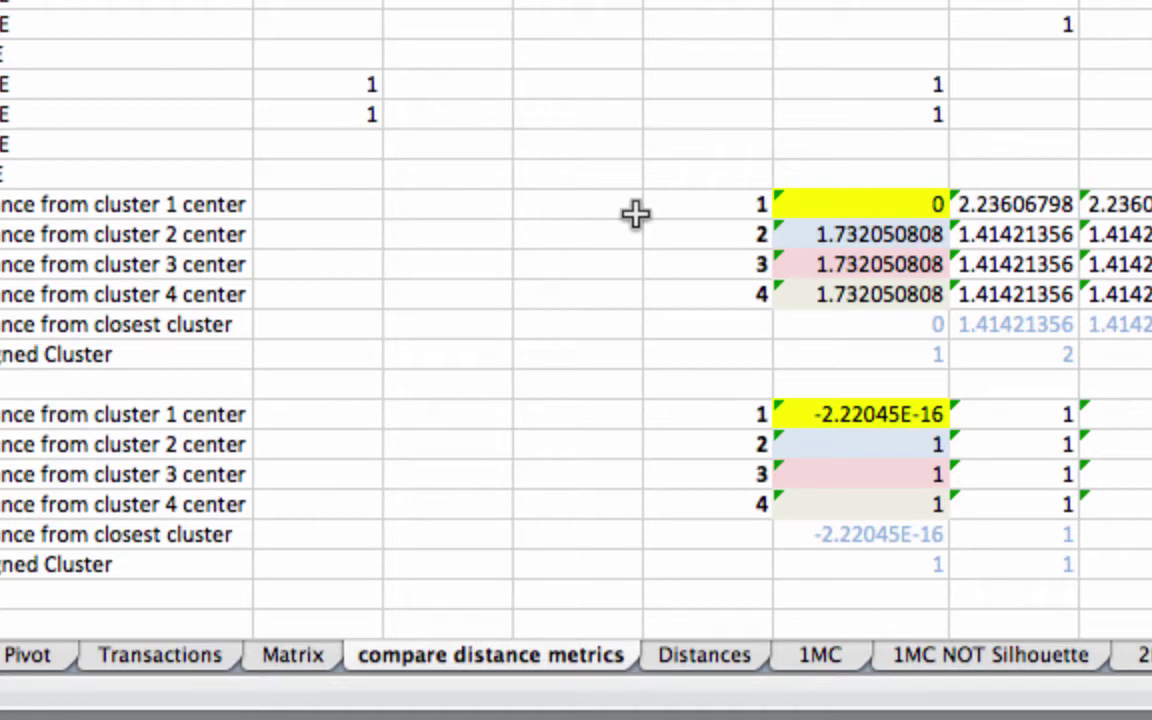
{"action": "left_click", "coordinate": [840, 414]}
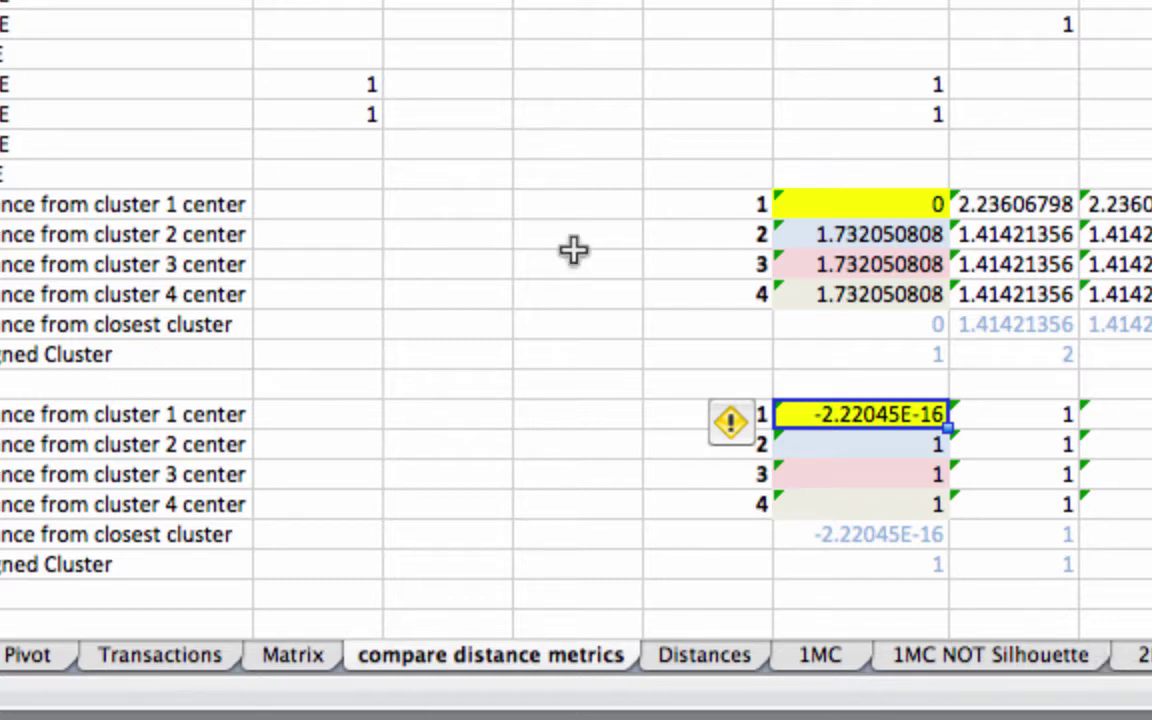
- Enter 1 for Cluster 1 in H29 and check column L's Euclid and Cosine distances from the cluster 1 center
{"action": "left_click", "coordinate": [340, 56]}
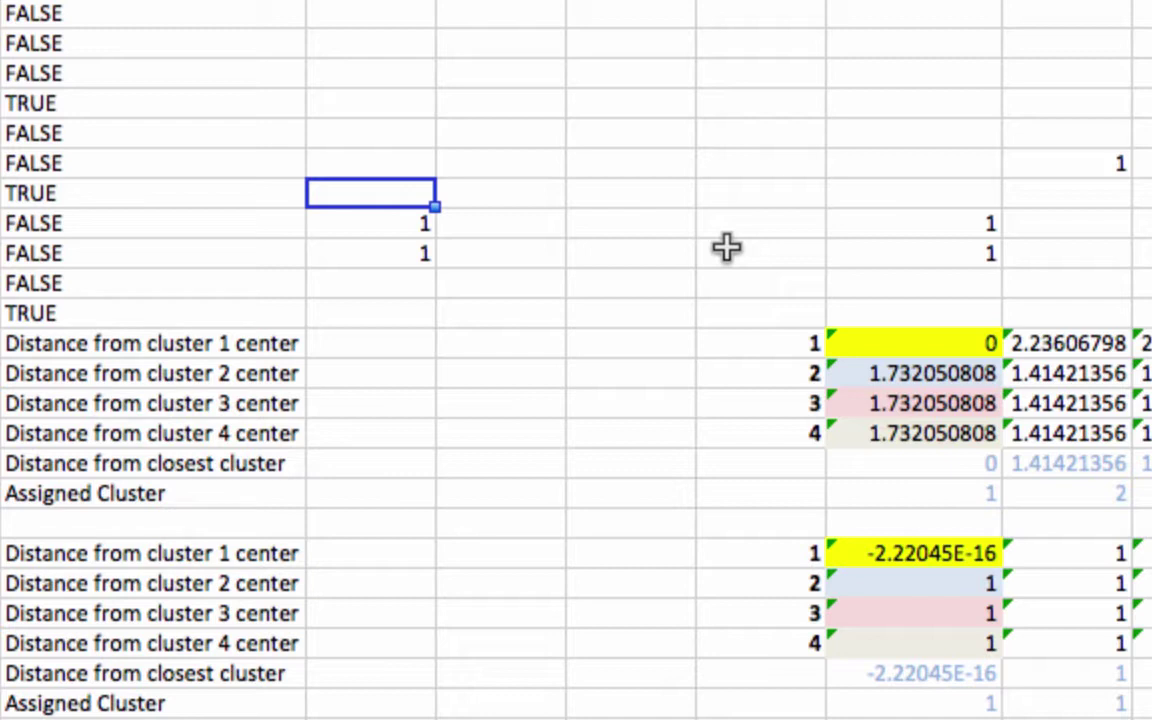
{"action": "type", "text": "1"}
{"action": "key", "text": "Up"}
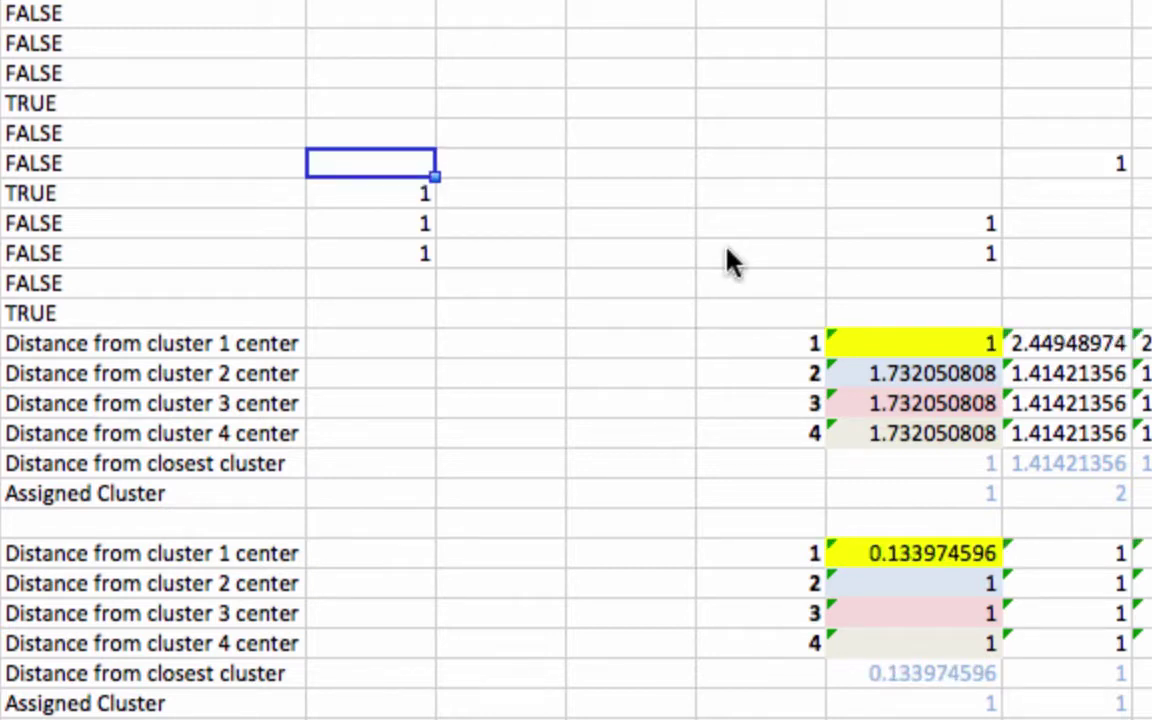
{"action": "left_click", "coordinate": [900, 342]}
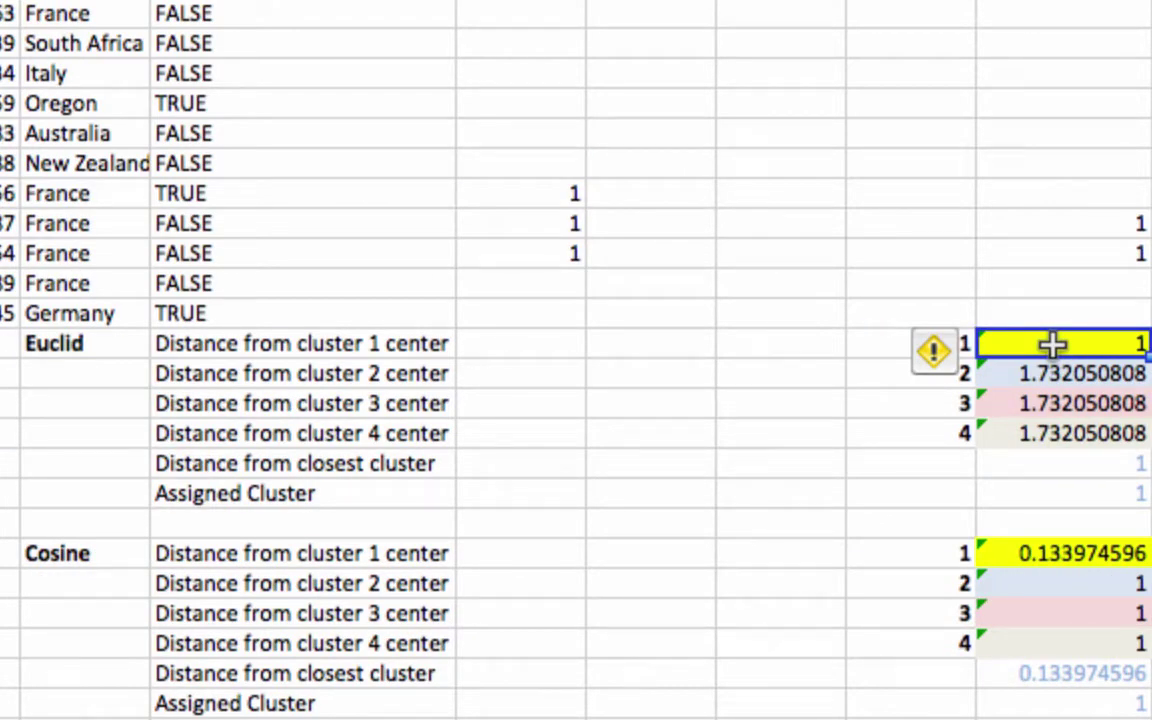
{"action": "left_click", "coordinate": [1064, 551]}
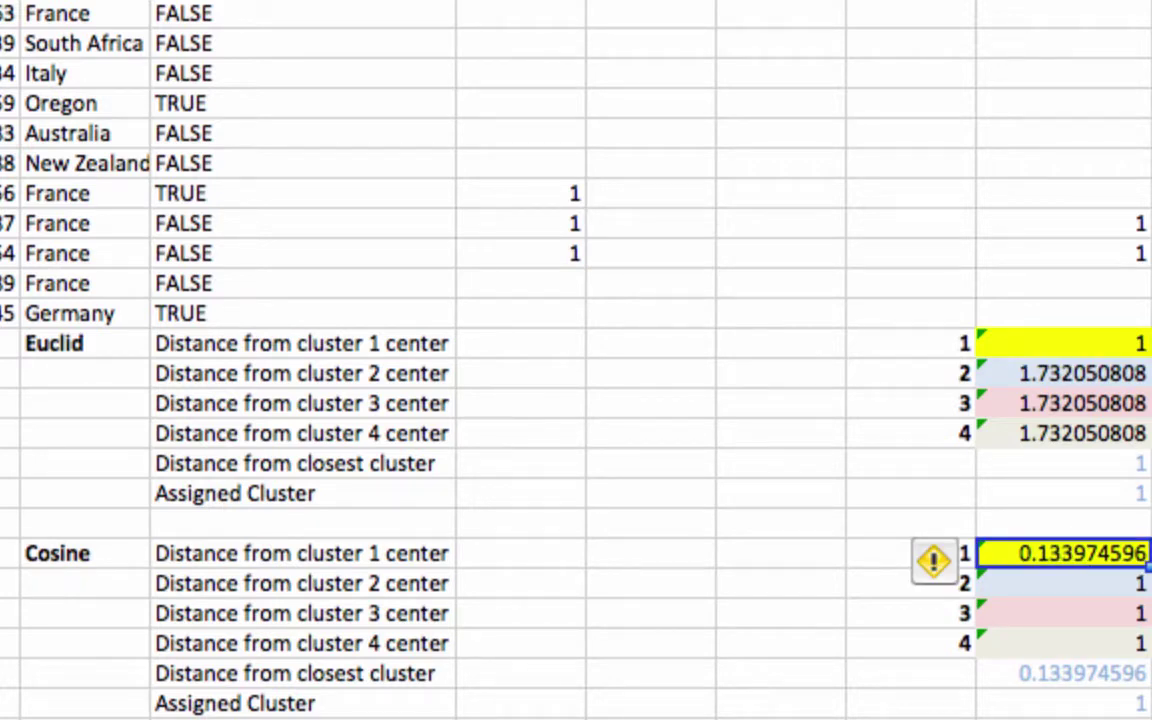
- Enter 1 for Cluster 1 in H28 and check both cluster 1 distance metrics for column L
{"action": "left_click", "coordinate": [495, 157]}
{"action": "type", "text": "1"}
{"action": "key", "text": "Up"}
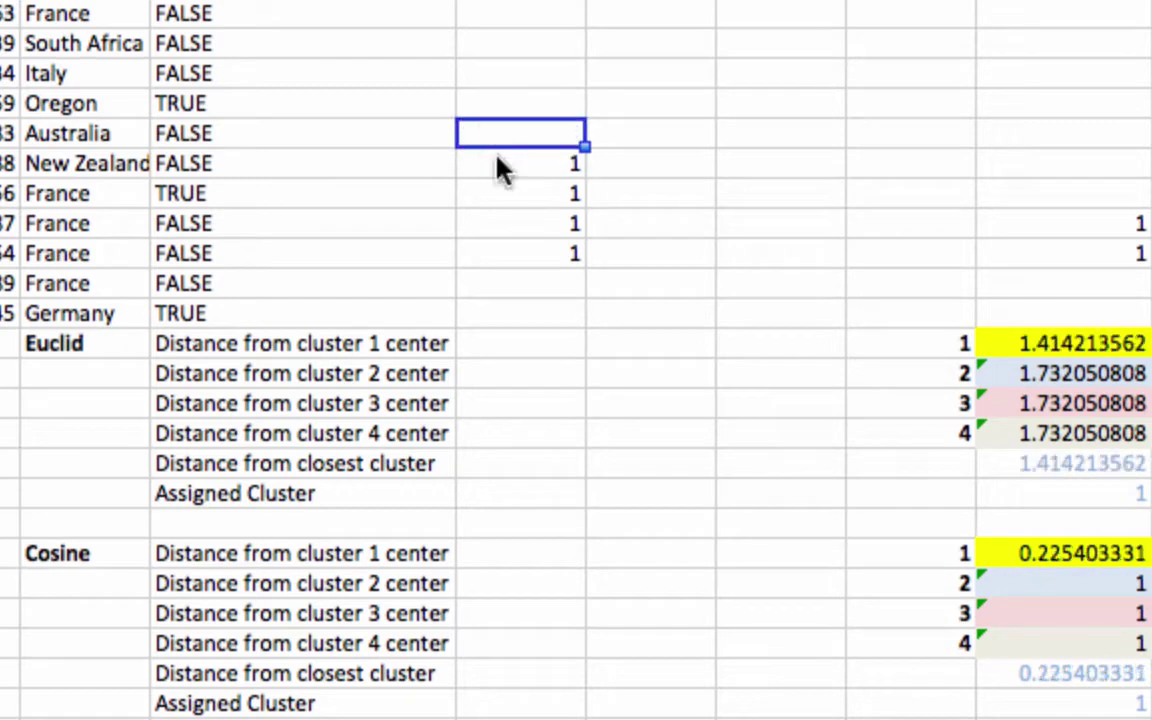
{"action": "left_click", "coordinate": [1075, 340]}
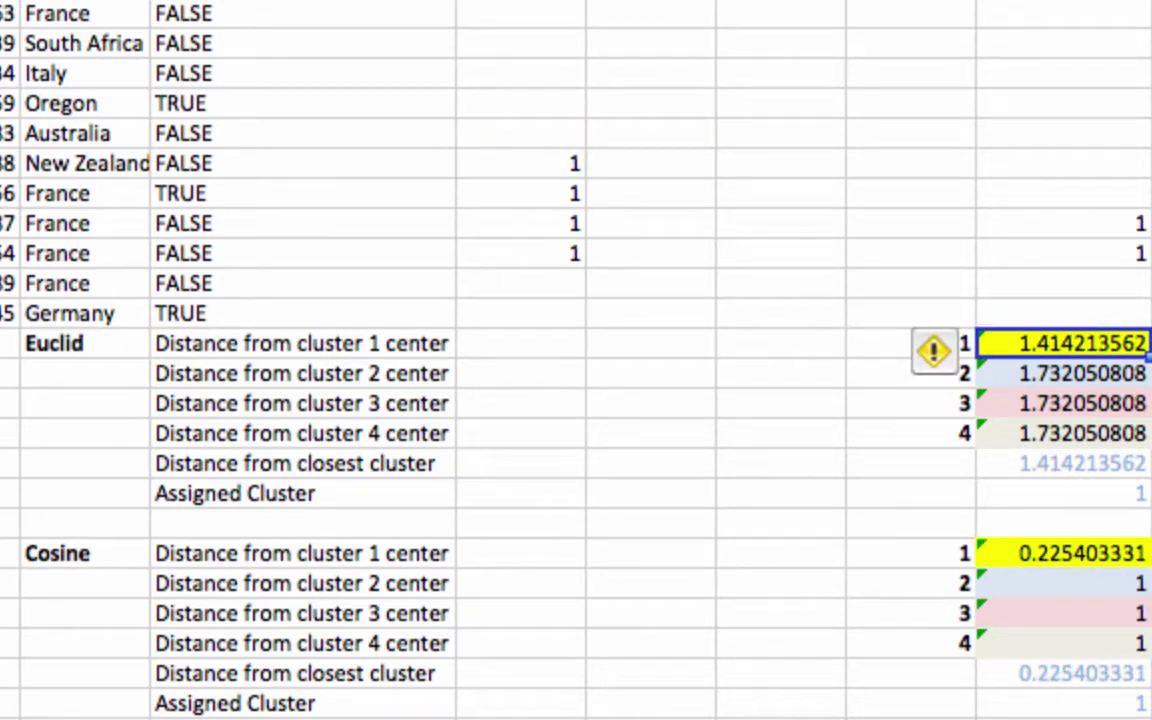
{"action": "left_click", "coordinate": [1080, 548]}
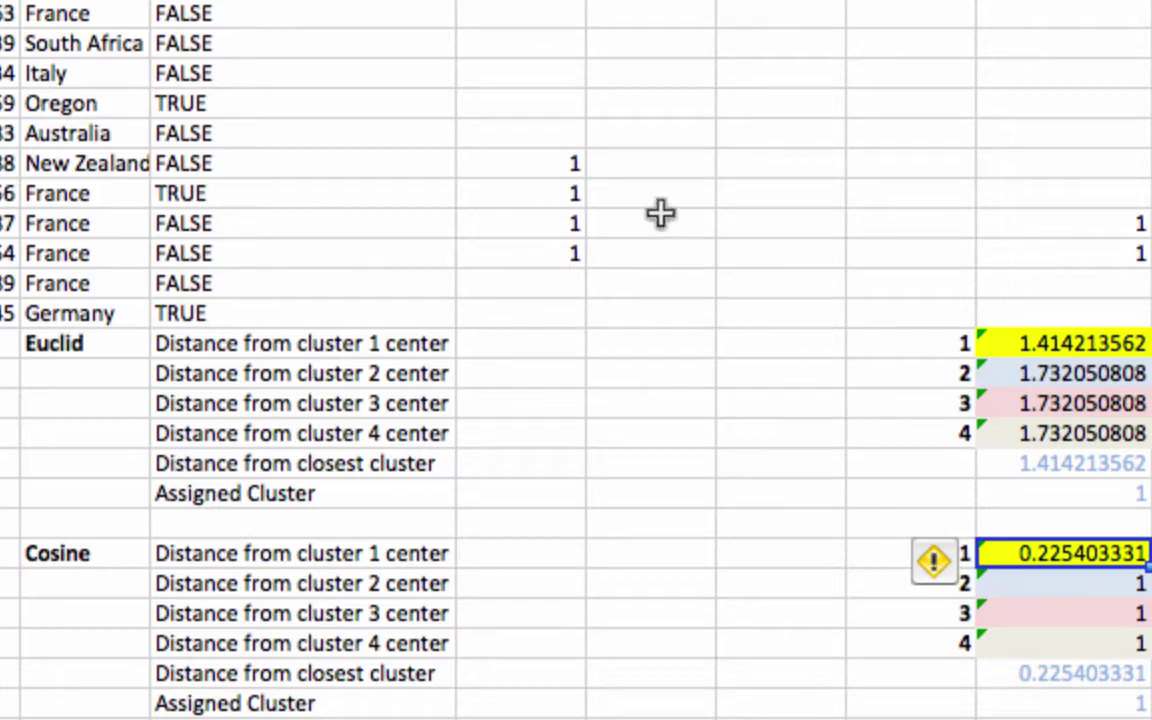
- Fill the Cluster 2 cells I26 through I29 with 1, for offers that the customer in column L did not take
{"action": "left_click", "coordinate": [1031, 188]}
{"action": "key", "text": "Left"}
{"action": "key", "text": "Left"}
{"action": "key", "text": "Left"}
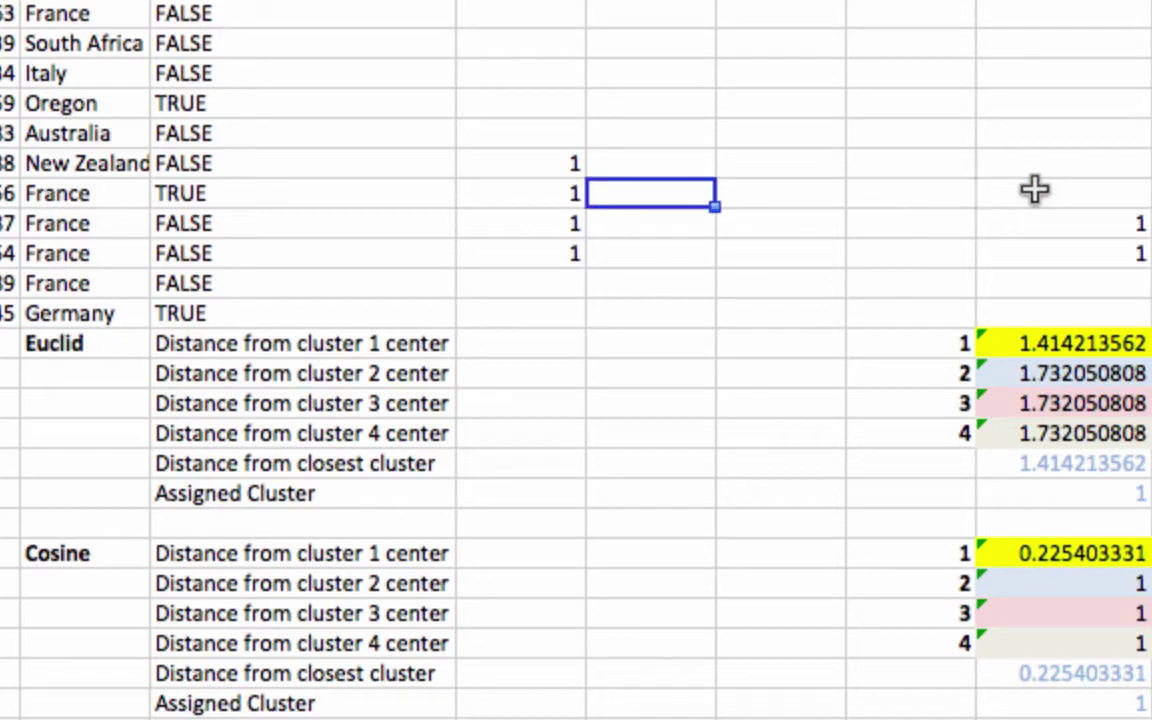
{"action": "key", "text": "F2"}
{"action": "type", "text": "1"}
{"action": "key", "text": "shift+Return"}
{"action": "type", "text": "1"}
{"action": "key", "text": "shift+Return"}
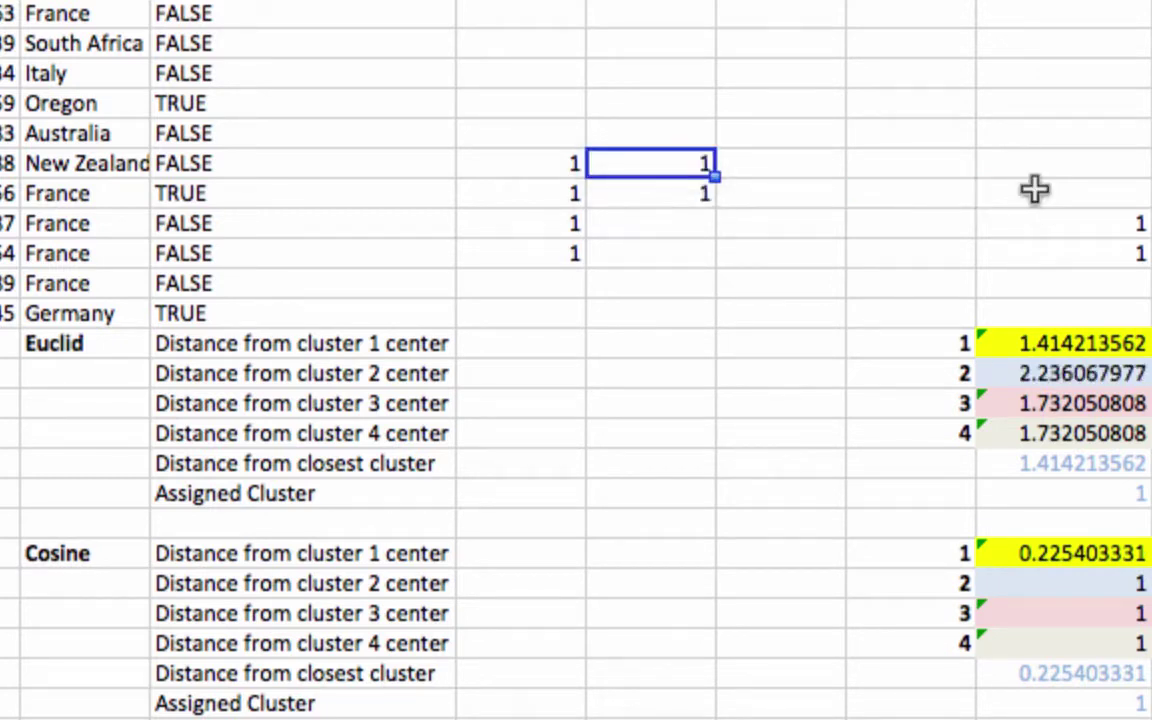
{"action": "type", "text": "1"}
{"action": "key", "text": "shift+Return"}
{"action": "type", "text": "1"}
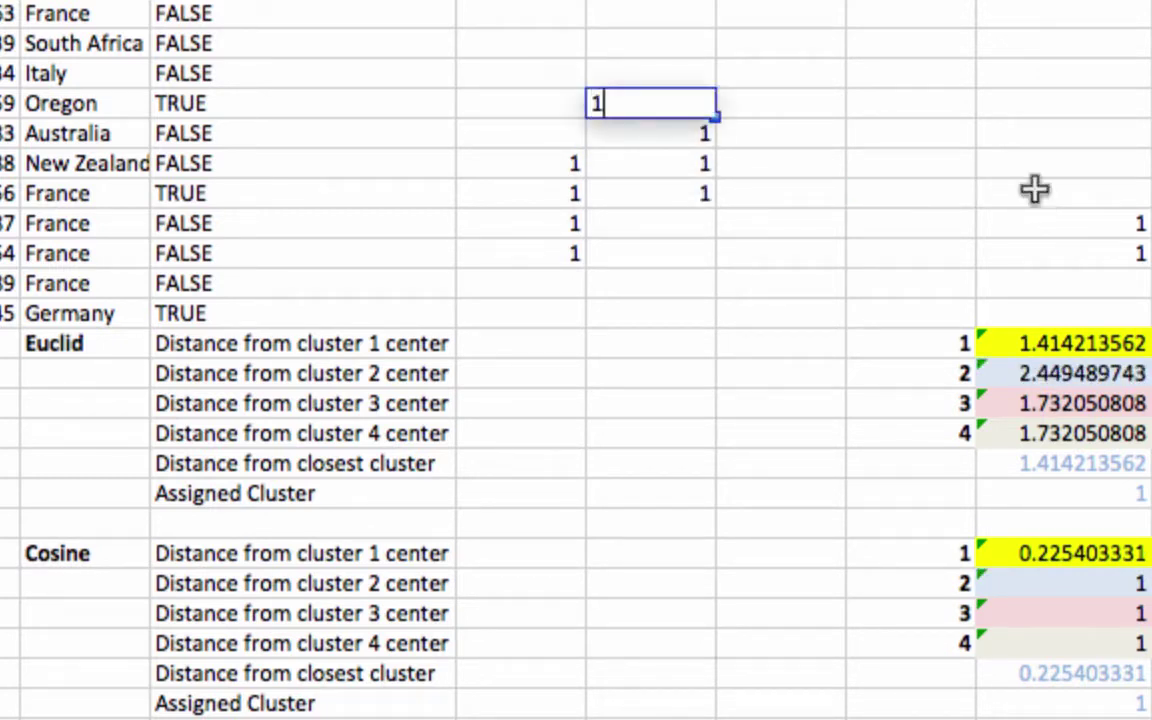
{"action": "key", "text": "shift+Return"}
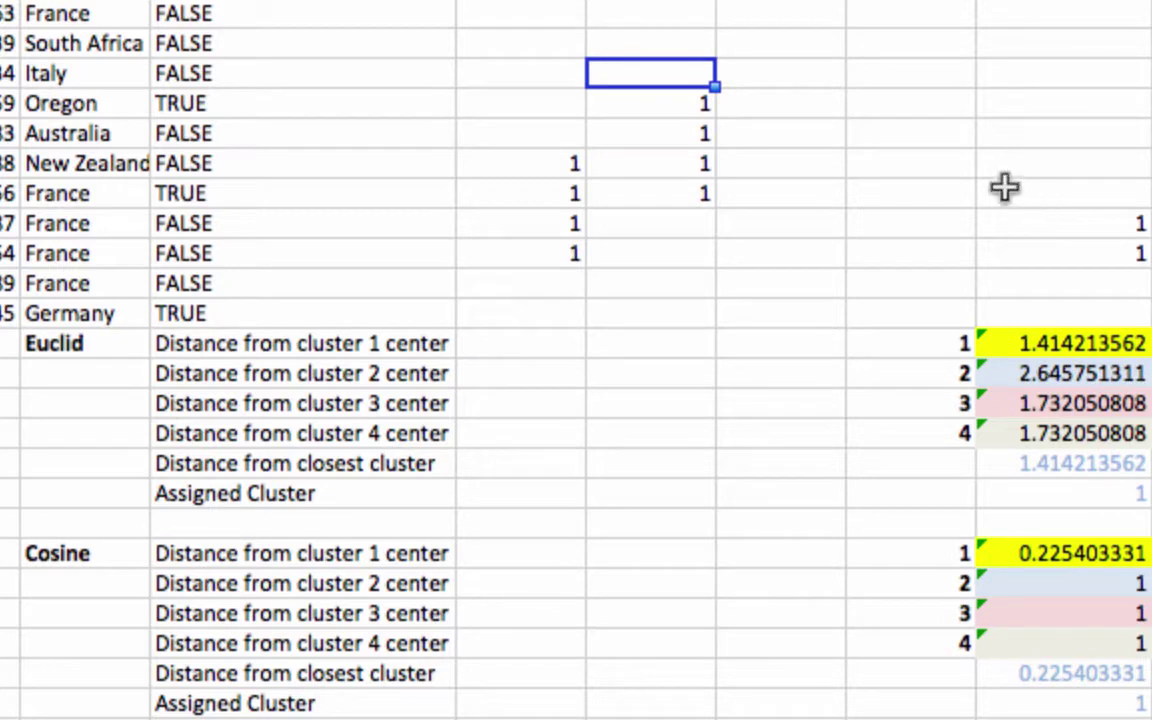
- Compare the Cluster 2 entries with column L's purchases and its Cosine and Euclid distances from the cluster 2 center
{"action": "left_click_drag", "start_coordinate": [671, 103], "coordinate": [670, 187]}
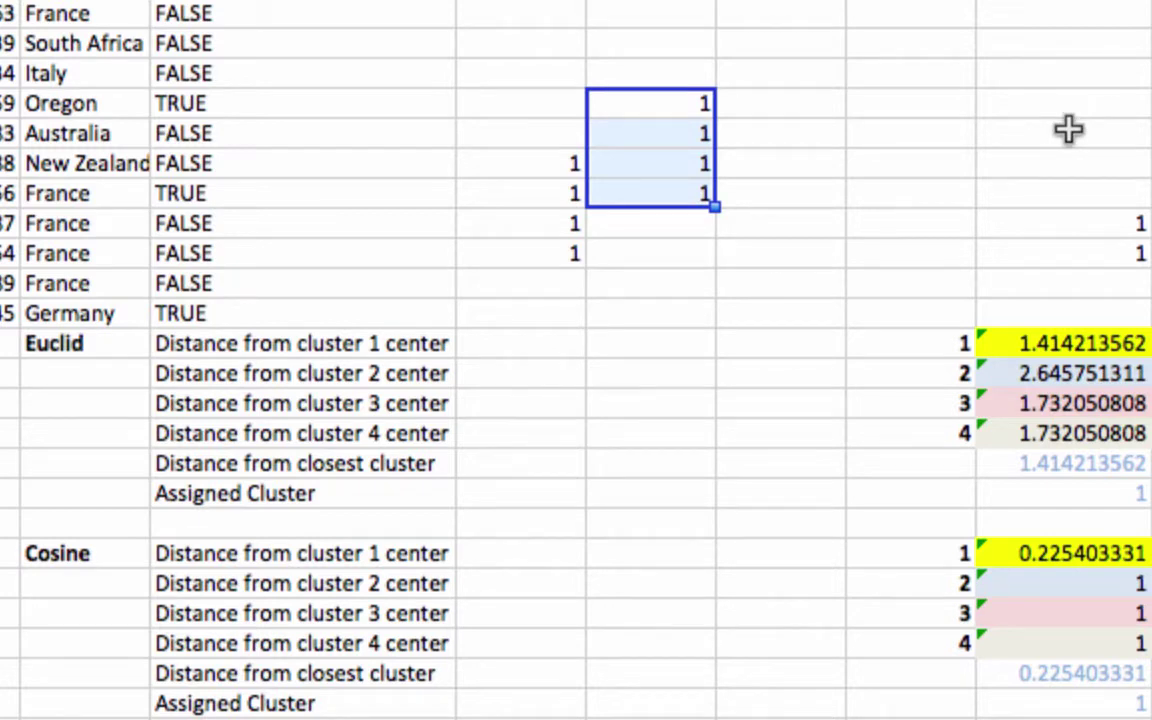
{"action": "left_click", "coordinate": [1062, 588]}
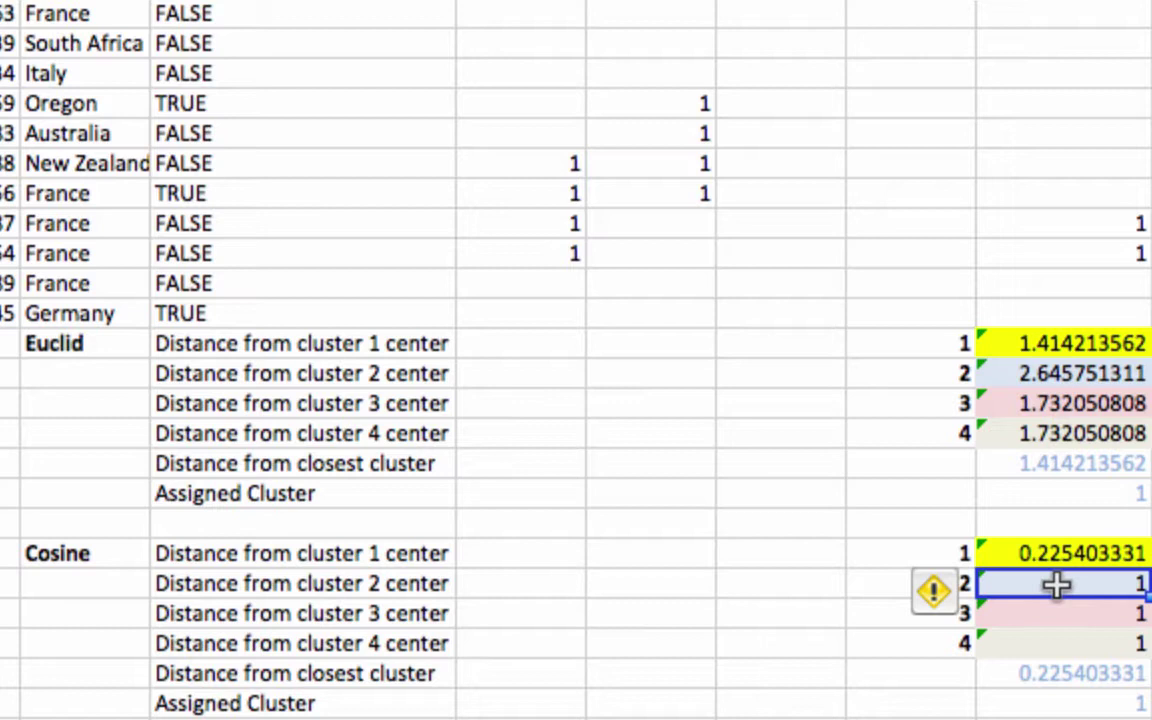
{"action": "left_click_drag", "start_coordinate": [656, 100], "coordinate": [658, 186]}
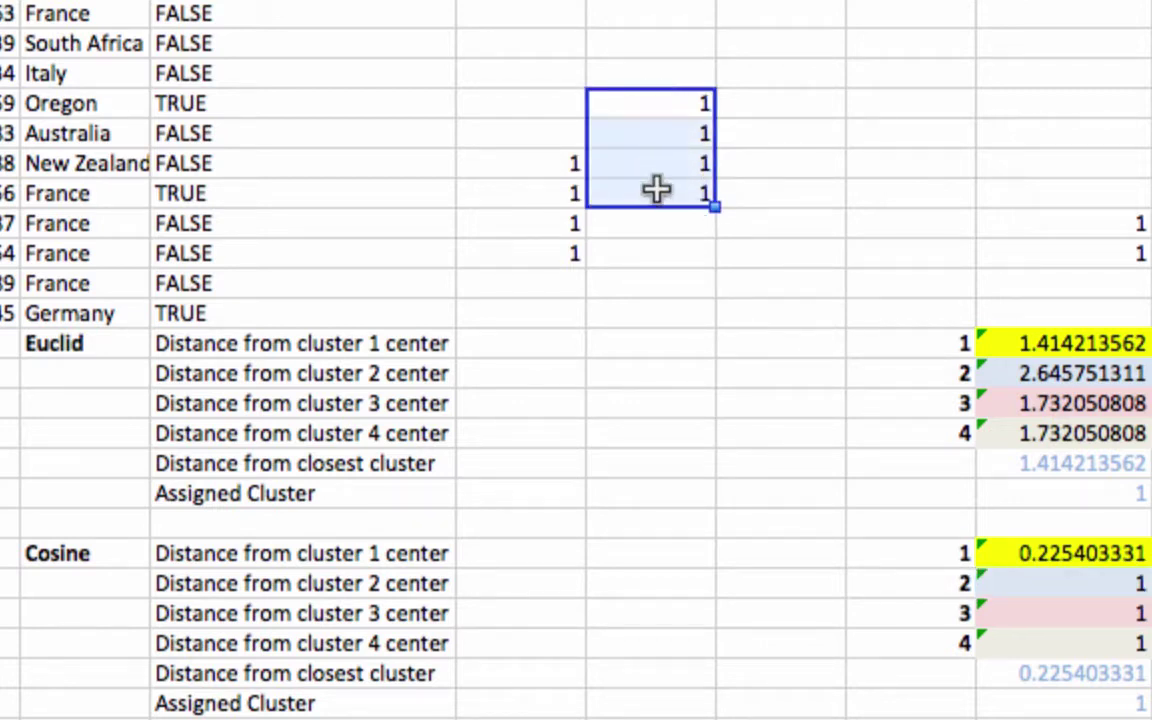
{"action": "left_click", "coordinate": [1090, 585]}
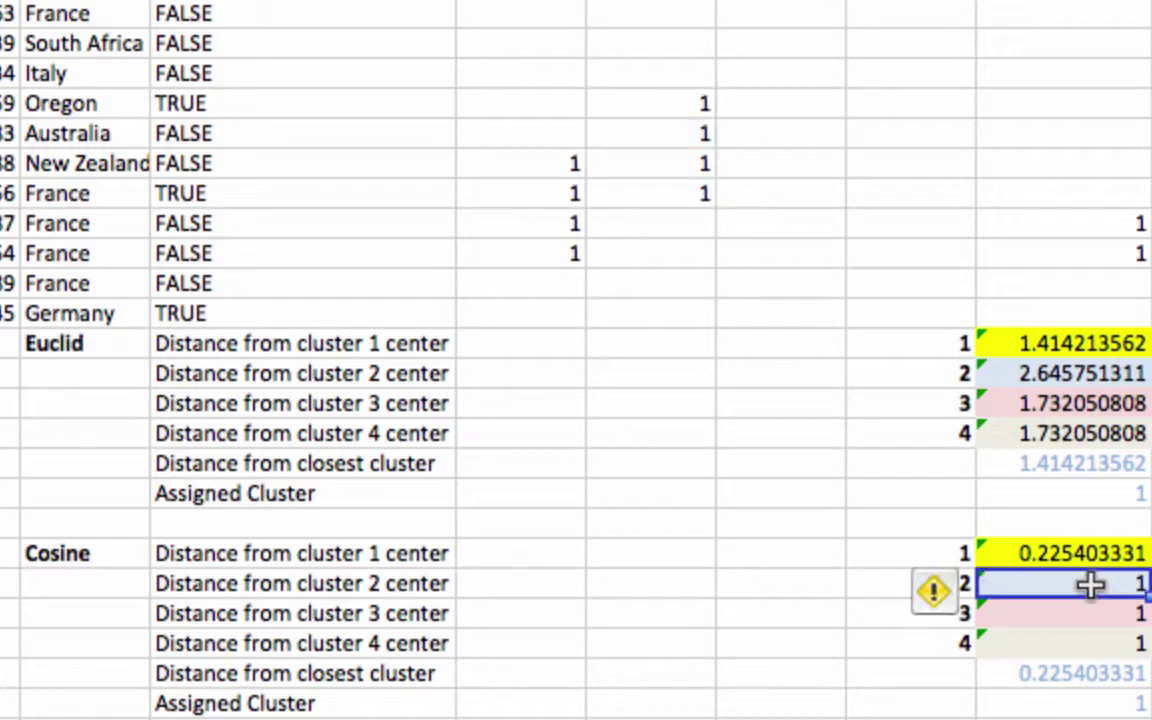
{"action": "left_click", "coordinate": [1038, 372]}
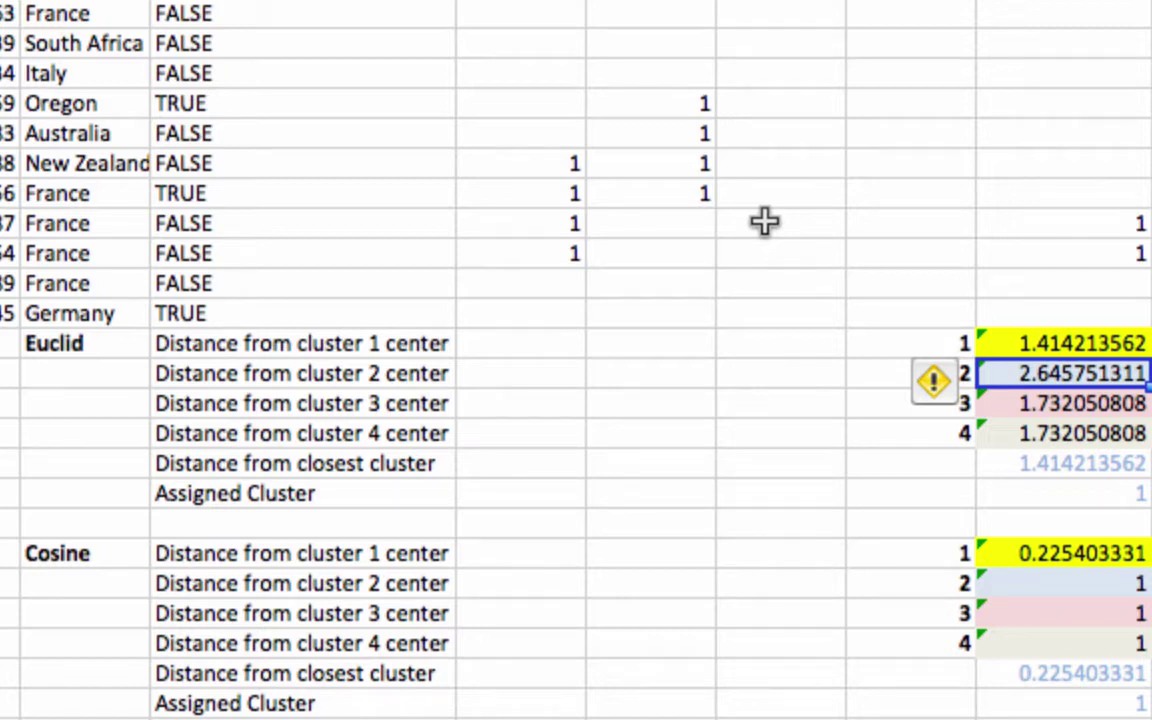
{"action": "left_click", "coordinate": [1072, 224]}
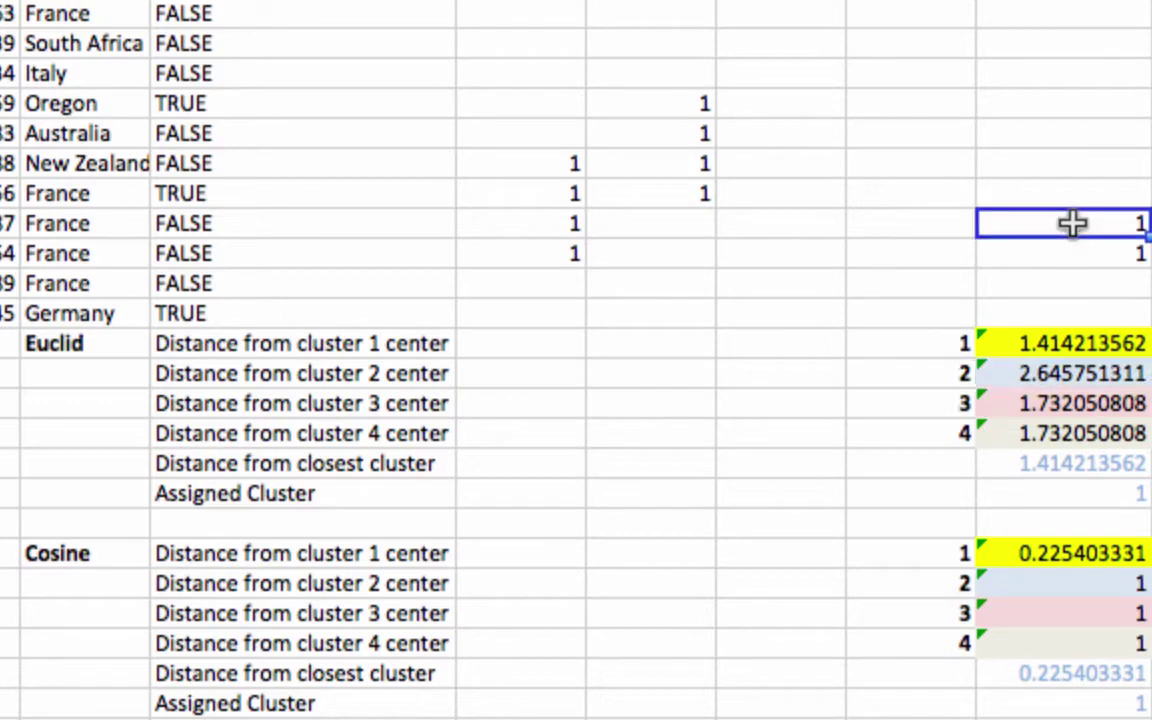
- Examine the customer columns and compare their closest distances and assigned clusters under Euclid and Cosine, including the Cosine distances in L41:L44
{"action": "scroll", "coordinate": [1072, 224], "scroll_direction": "up", "scroll_amount": 5}
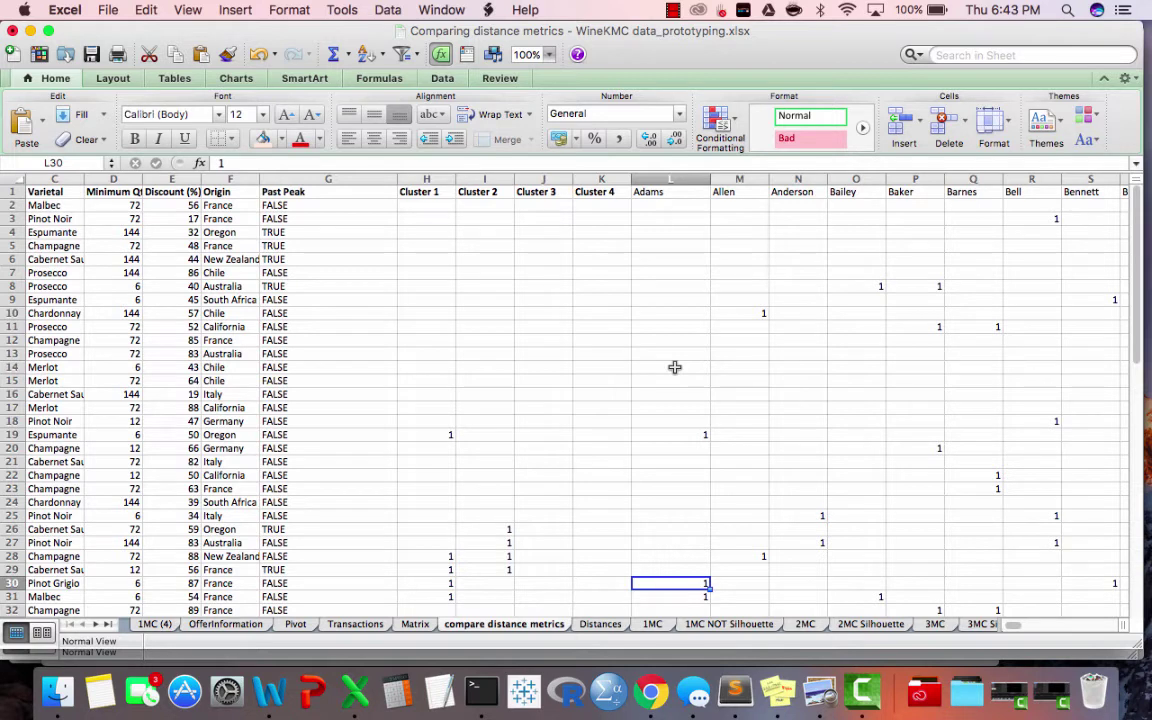
{"action": "left_click_drag", "start_coordinate": [683, 178], "coordinate": [740, 178]}
{"action": "left_click", "coordinate": [676, 191]}
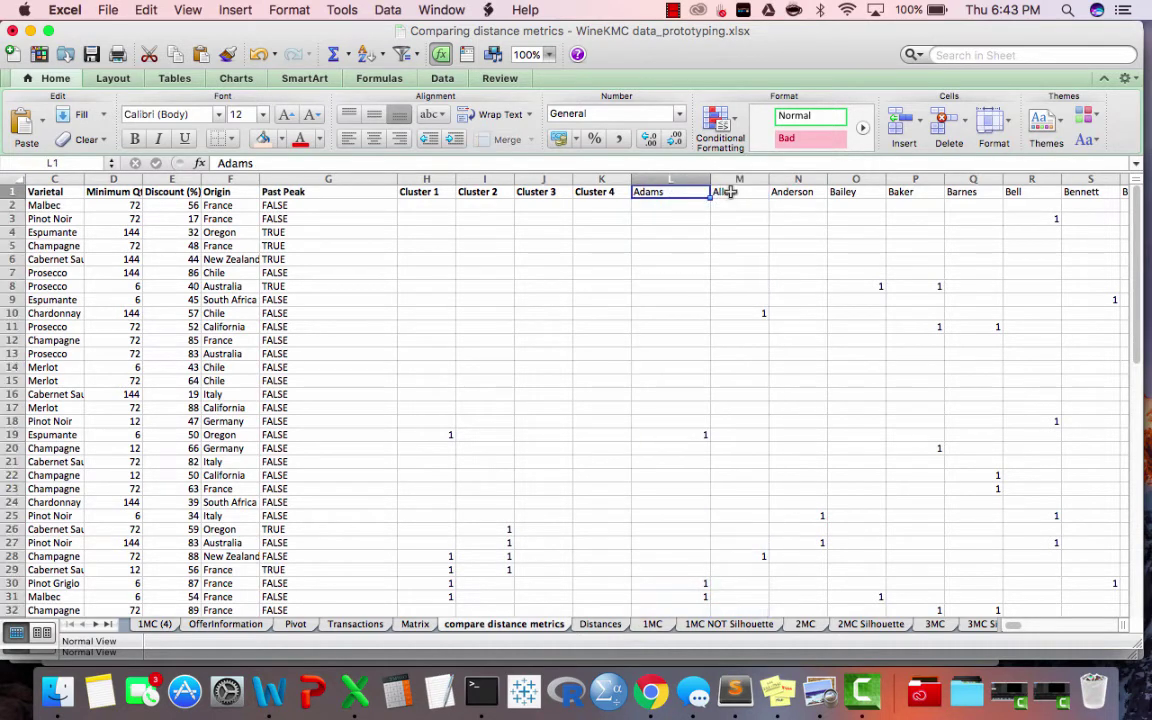
{"action": "left_click", "coordinate": [731, 192]}
{"action": "scroll", "coordinate": [662, 223], "scroll_direction": "down", "scroll_amount": 3}
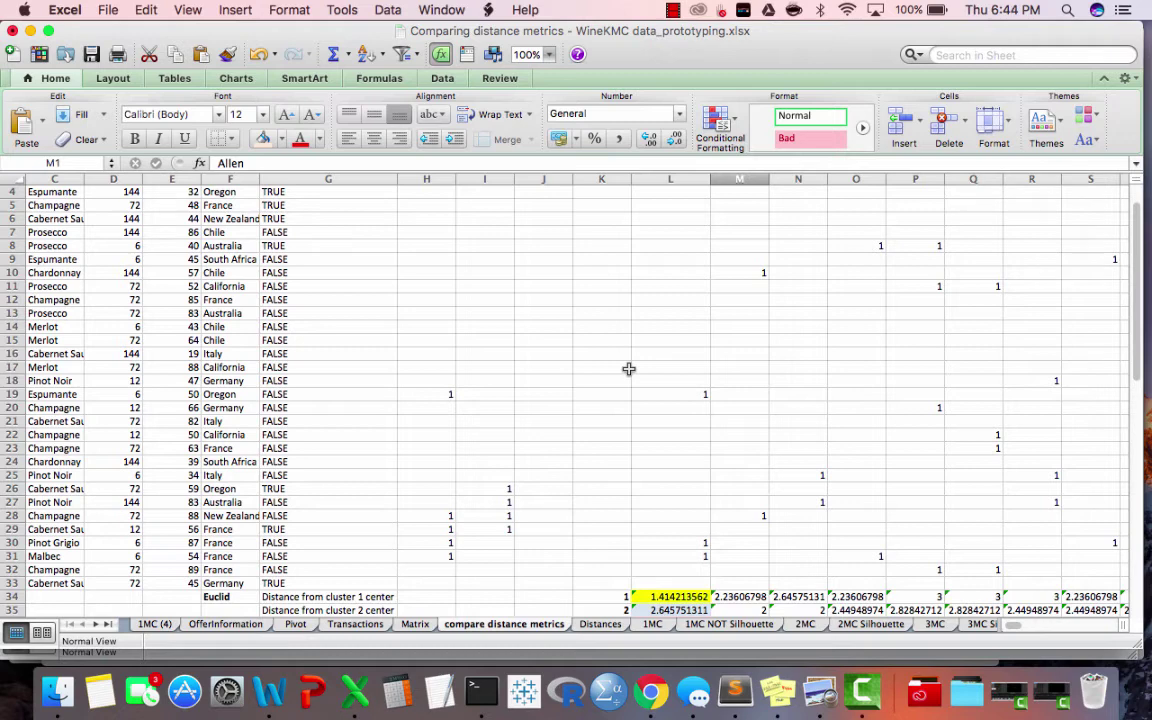
{"action": "scroll", "coordinate": [620, 362], "scroll_direction": "down", "scroll_amount": 5}
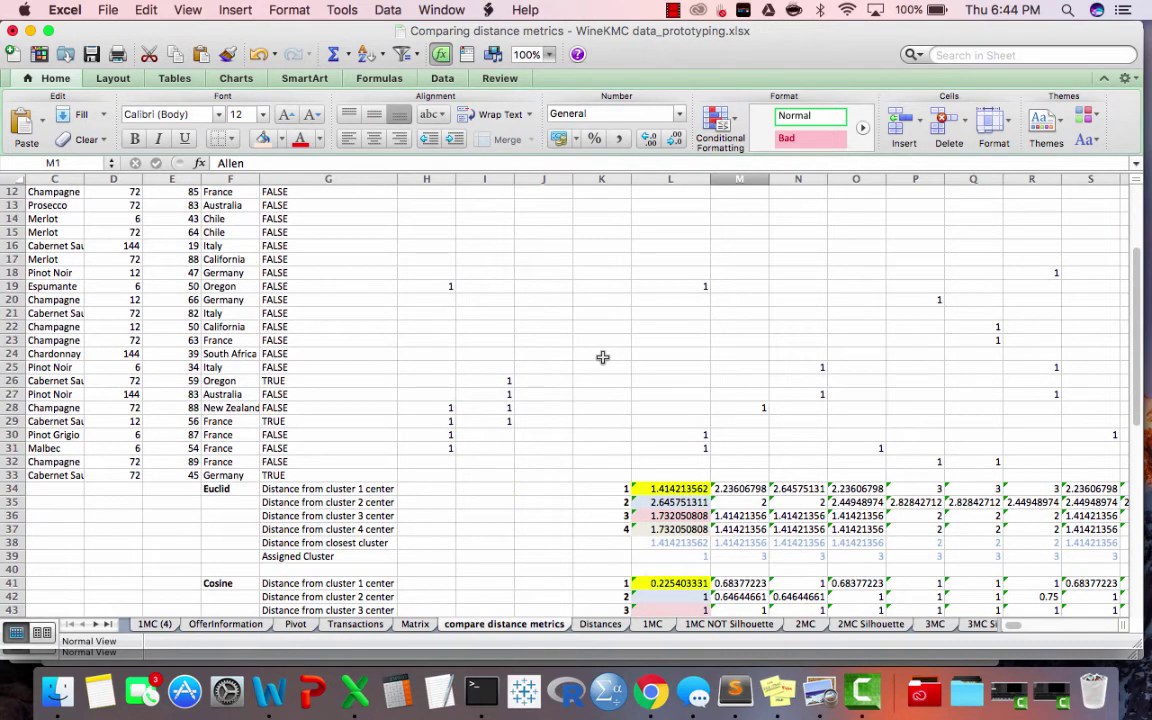
{"action": "scroll", "coordinate": [603, 357], "scroll_direction": "down", "scroll_amount": 3}
{"action": "scroll", "coordinate": [603, 357], "scroll_direction": "down", "scroll_amount": 3}
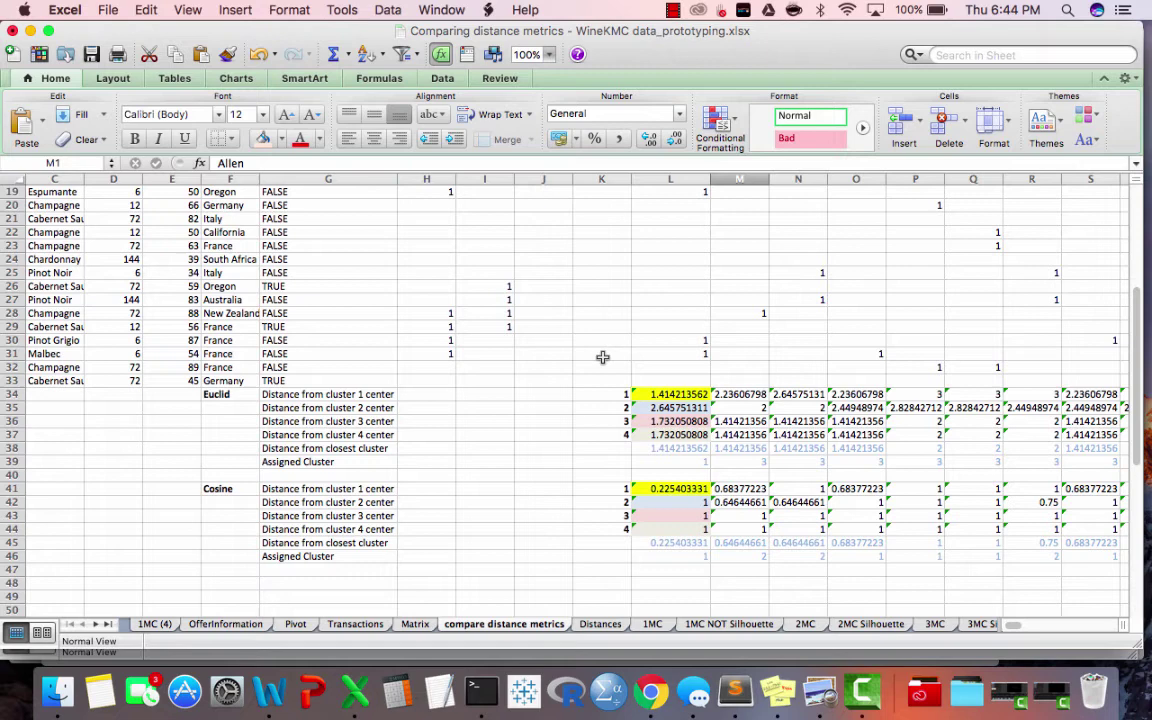
{"action": "left_click", "coordinate": [648, 492]}
{"action": "left_click_drag", "start_coordinate": [648, 492], "coordinate": [647, 533]}
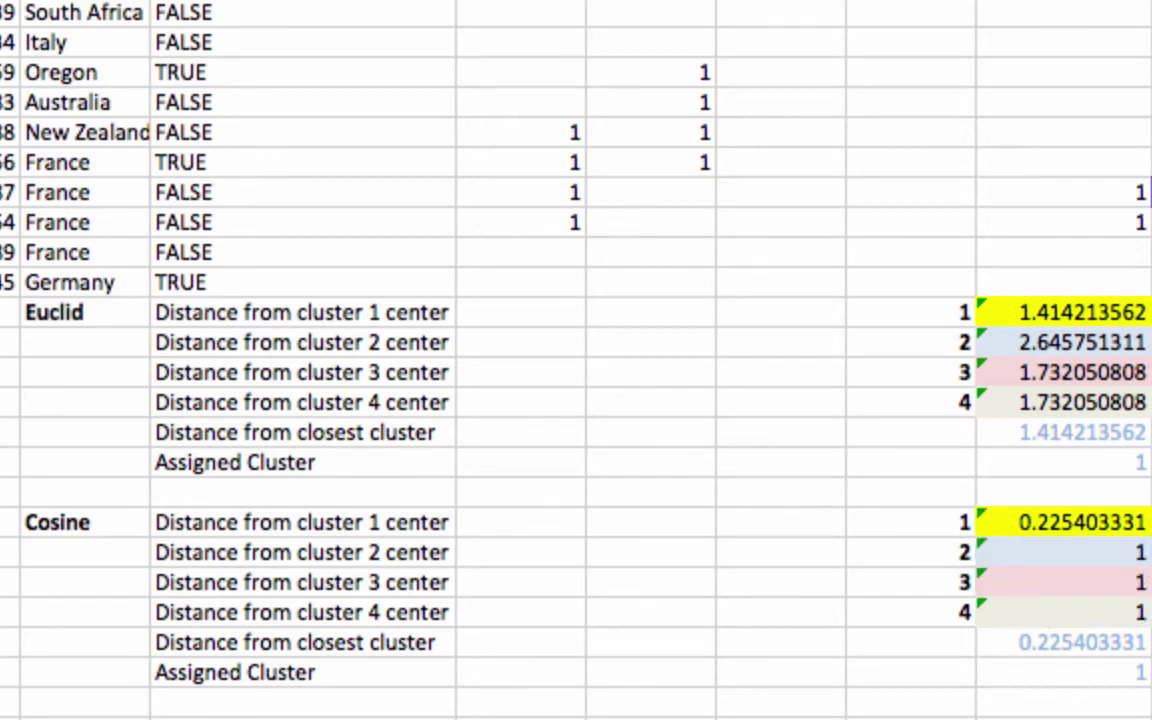
{"action": "scroll", "coordinate": [576, 360], "scroll_direction": "up", "scroll_amount": 6}
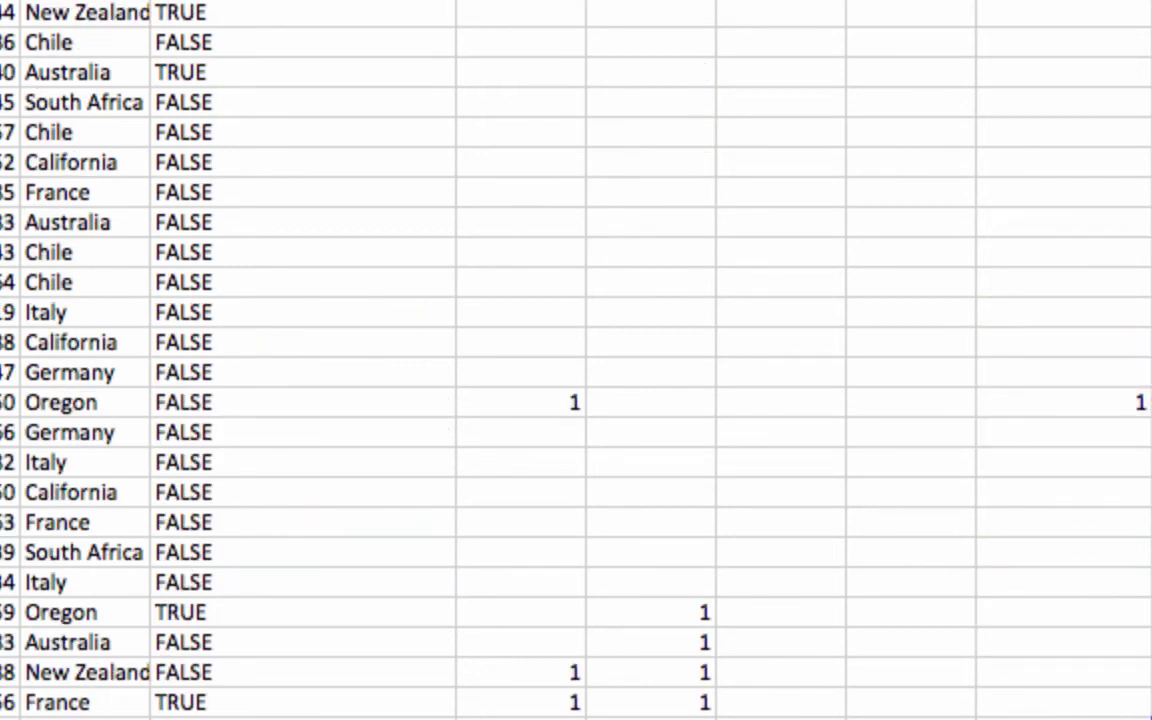